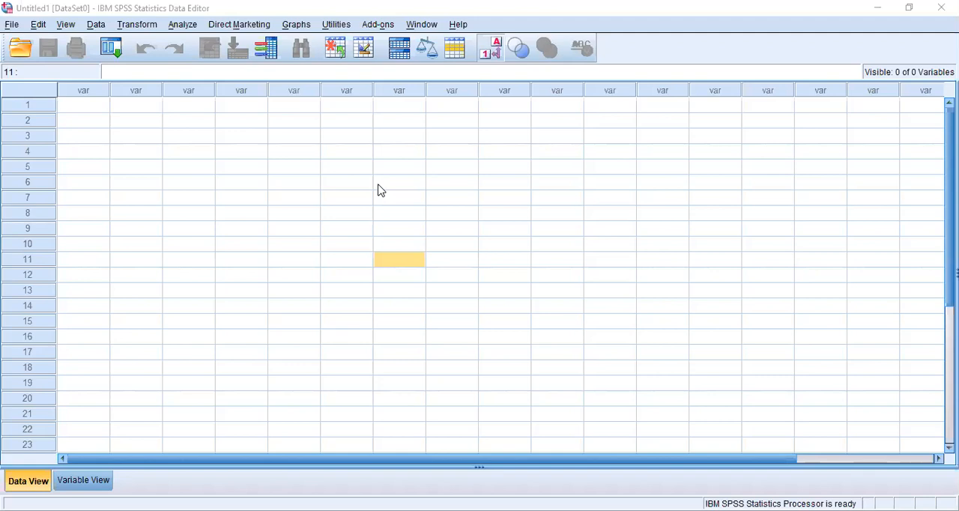
Start opening a data file and browse to the IBM folder in Program Files (x86) on Local Disk (C:)
{"action": "left_click", "coordinate": [12, 25]}
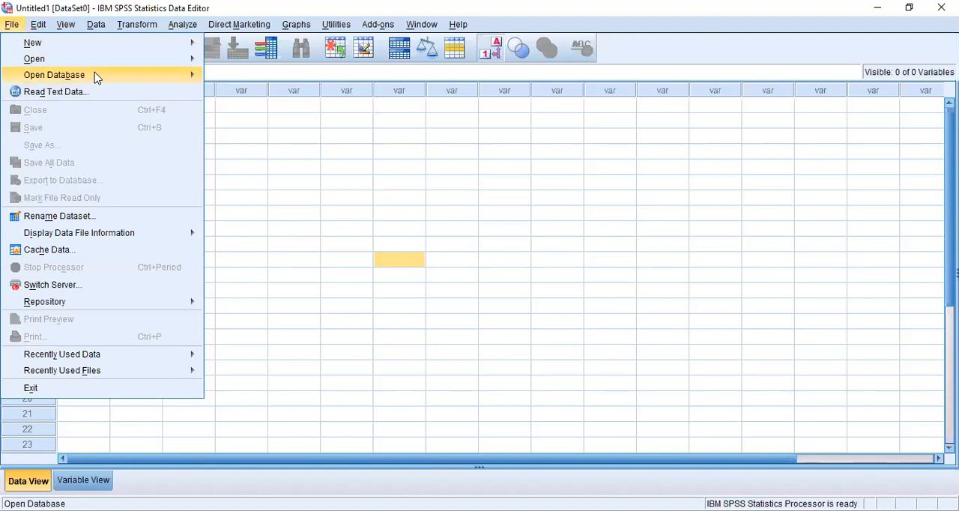
{"action": "mouse_move", "coordinate": [96, 77]}
{"action": "mouse_move", "coordinate": [171, 63]}
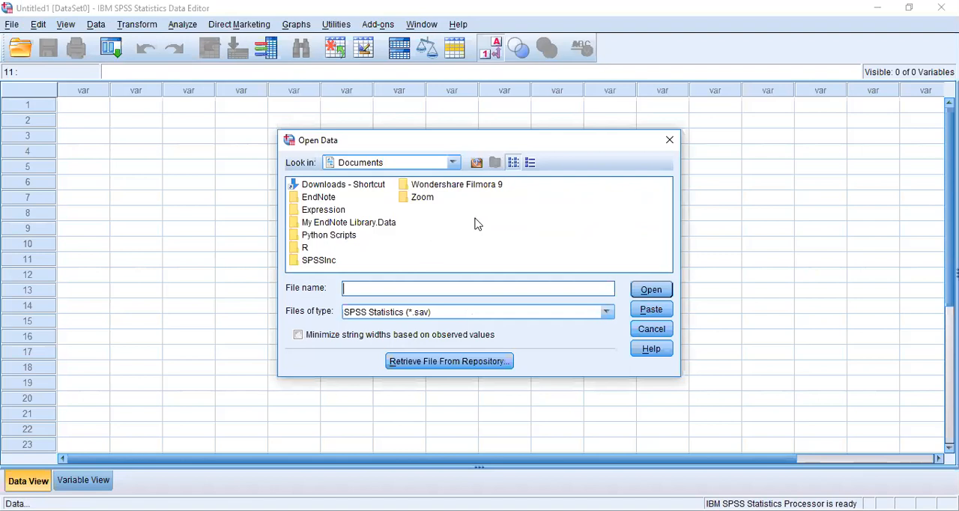
{"action": "left_click", "coordinate": [452, 163]}
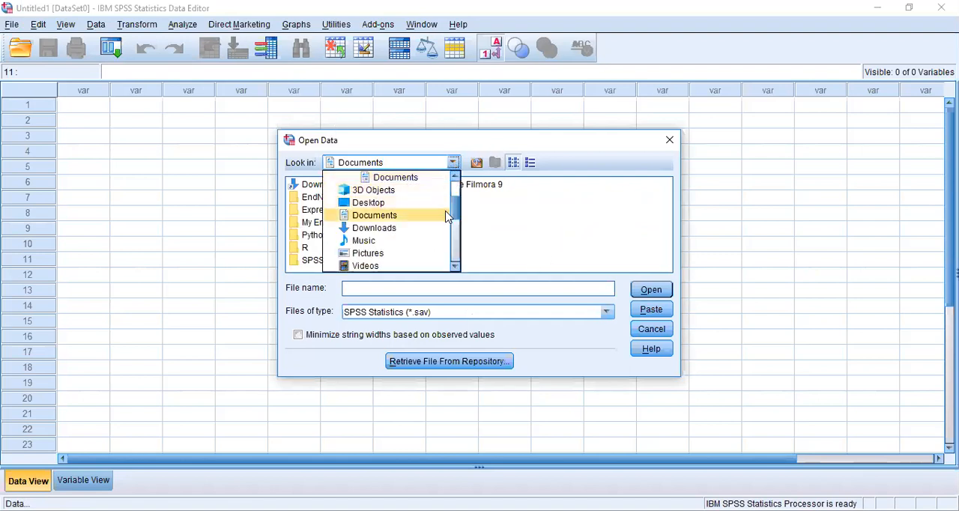
{"action": "scroll", "coordinate": [412, 202], "scroll_direction": "up", "scroll_amount": 2}
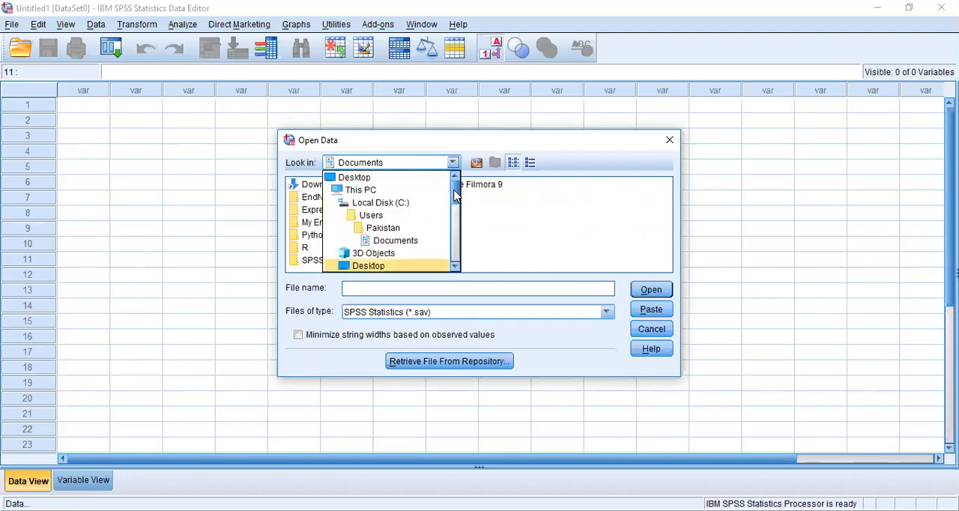
{"action": "left_click", "coordinate": [410, 204]}
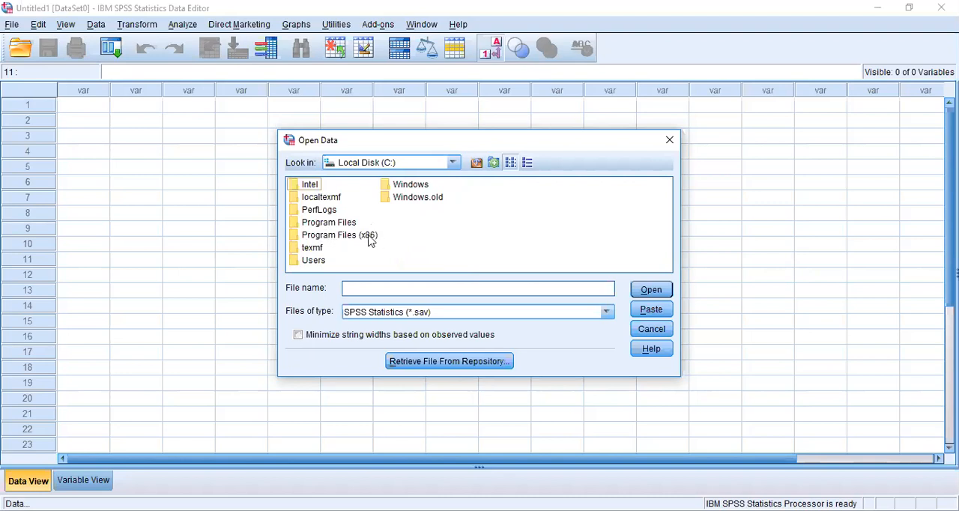
{"action": "double_click", "coordinate": [313, 236]}
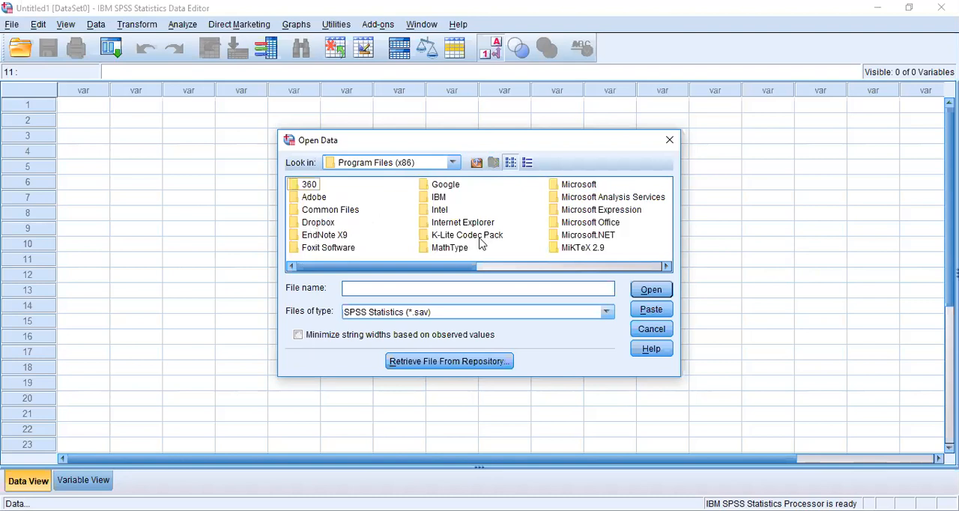
{"action": "left_click", "coordinate": [437, 197]}
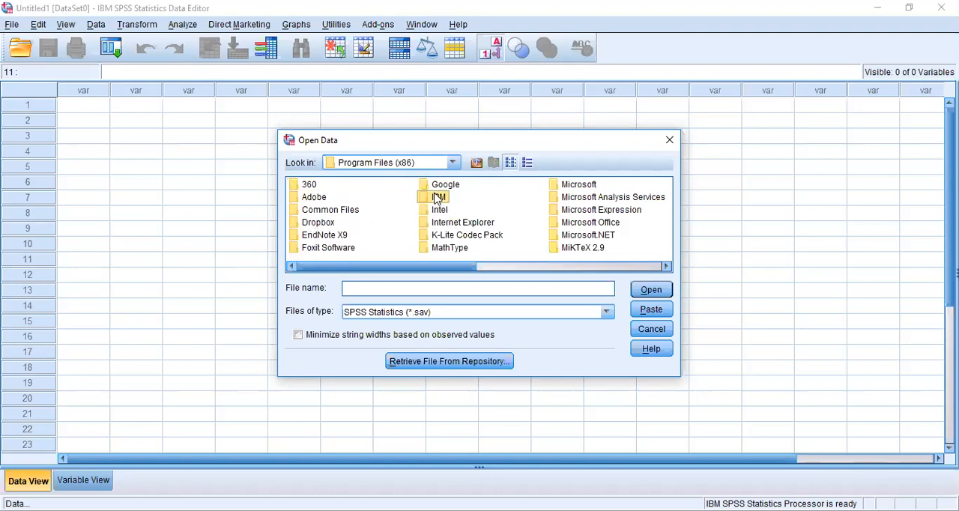
{"action": "double_click", "coordinate": [437, 197]}
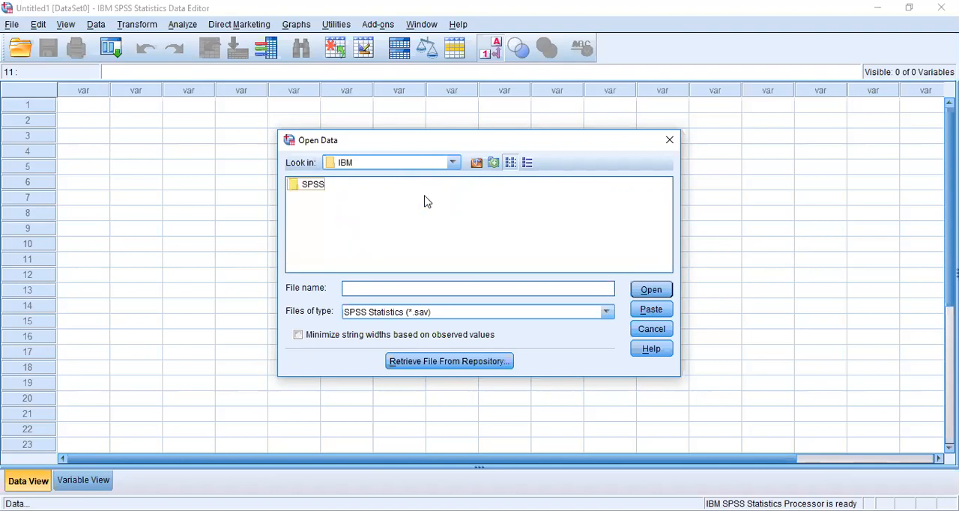
Browse from the SPSS folder down to version folder 20 and into its Samples > English folder
{"action": "double_click", "coordinate": [308, 185]}
{"action": "left_click", "coordinate": [300, 187]}
{"action": "double_click", "coordinate": [300, 185]}
{"action": "left_click", "coordinate": [298, 184]}
{"action": "double_click", "coordinate": [297, 183]}
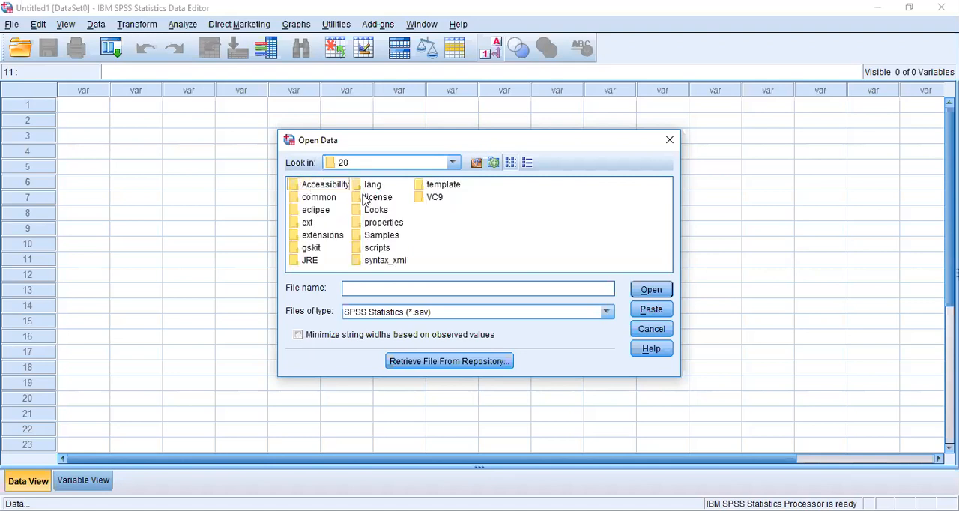
{"action": "left_click", "coordinate": [382, 235]}
{"action": "double_click", "coordinate": [382, 235]}
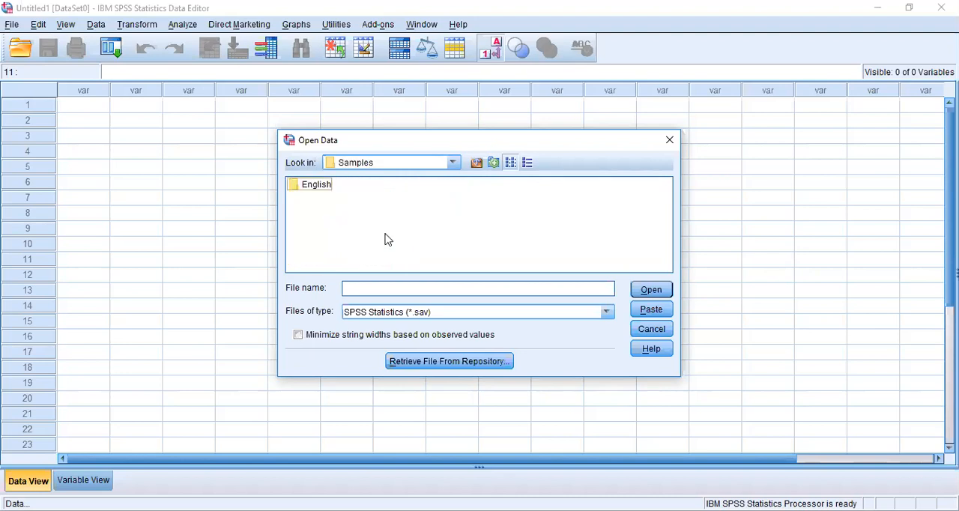
{"action": "double_click", "coordinate": [314, 185]}
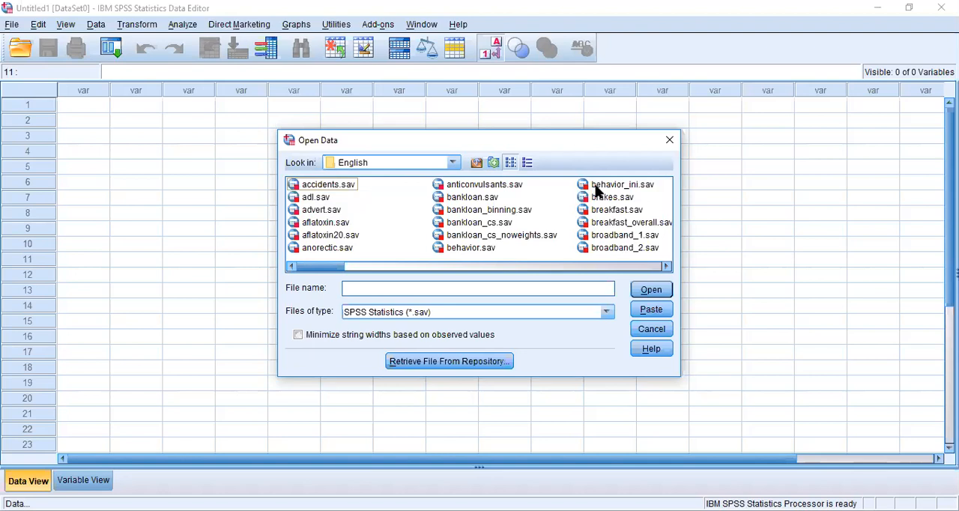
Open the sample dataset bankloan_binning.sav from the English folder
{"action": "left_click", "coordinate": [477, 219]}
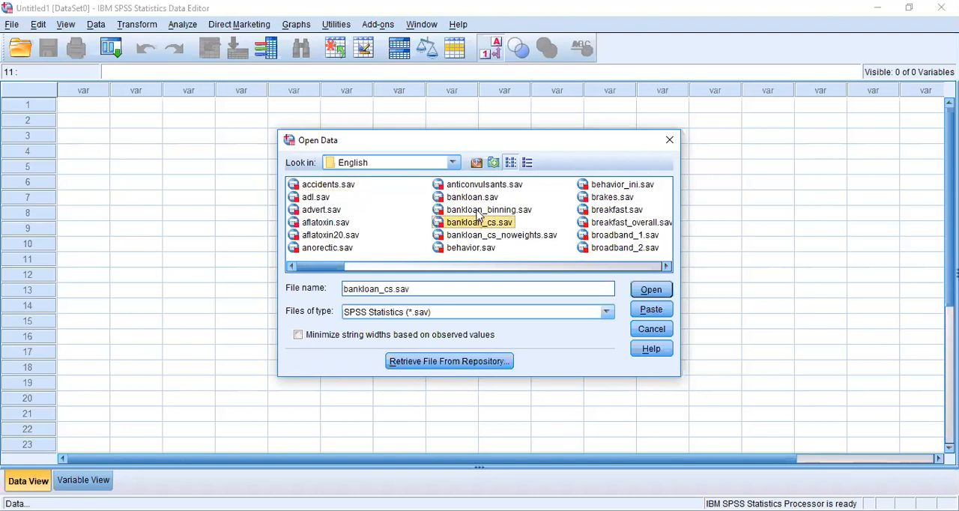
{"action": "left_click", "coordinate": [477, 212]}
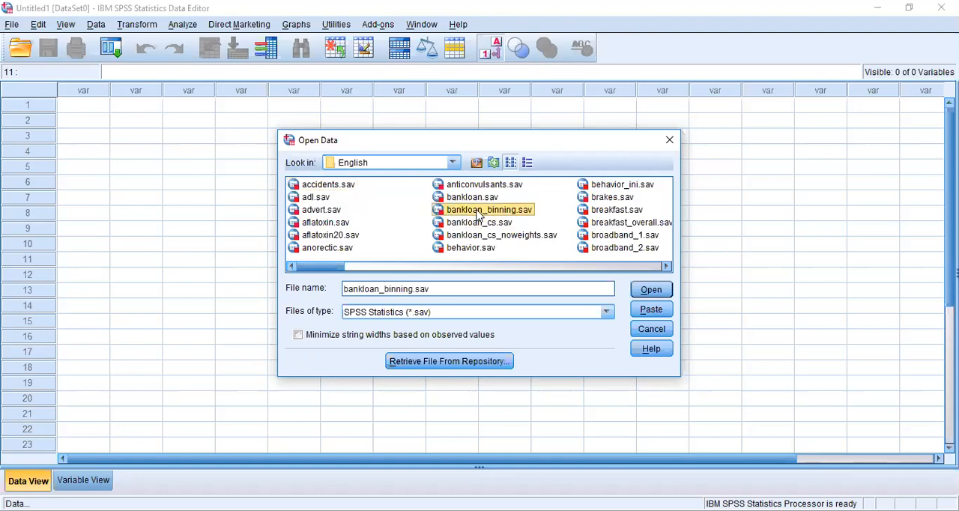
{"action": "double_click", "coordinate": [438, 211]}
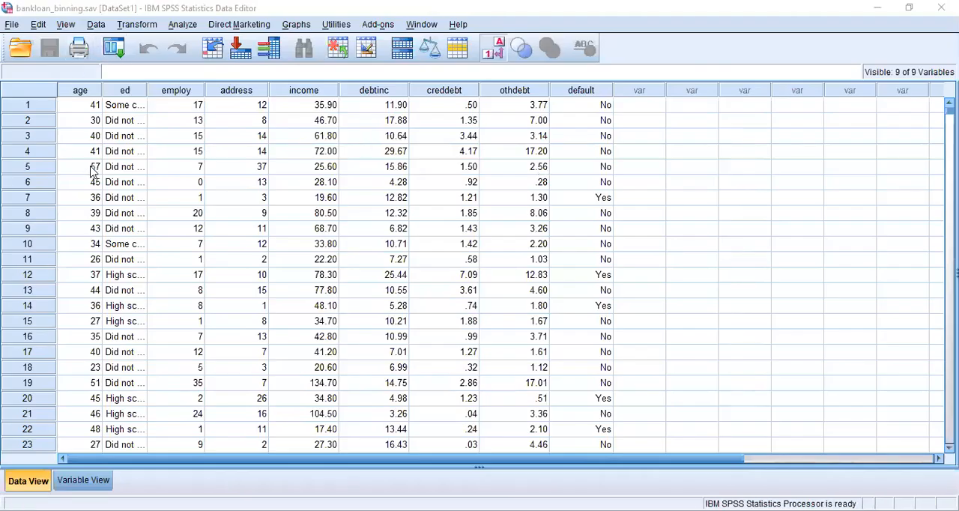
Show the variable definitions and review the value labels of the education variable ed
{"action": "left_click", "coordinate": [97, 116]}
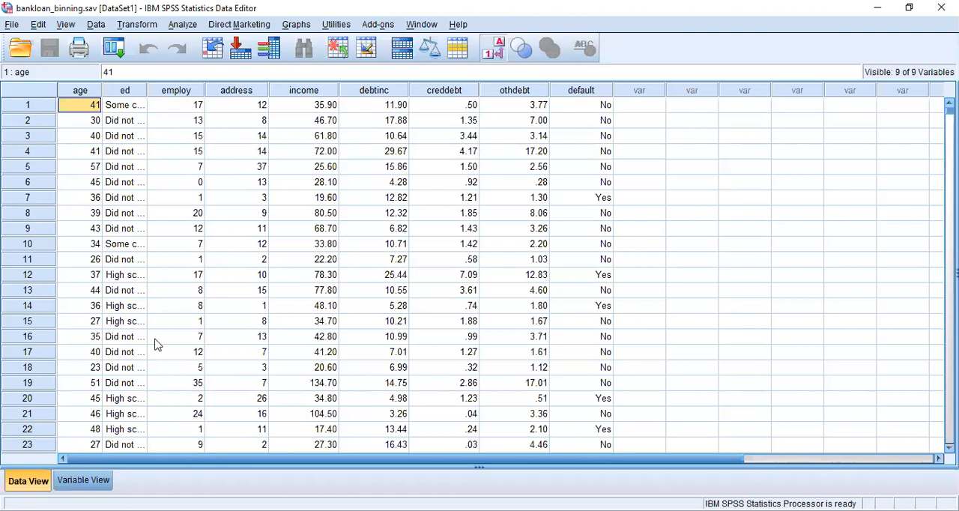
{"action": "left_click", "coordinate": [72, 480]}
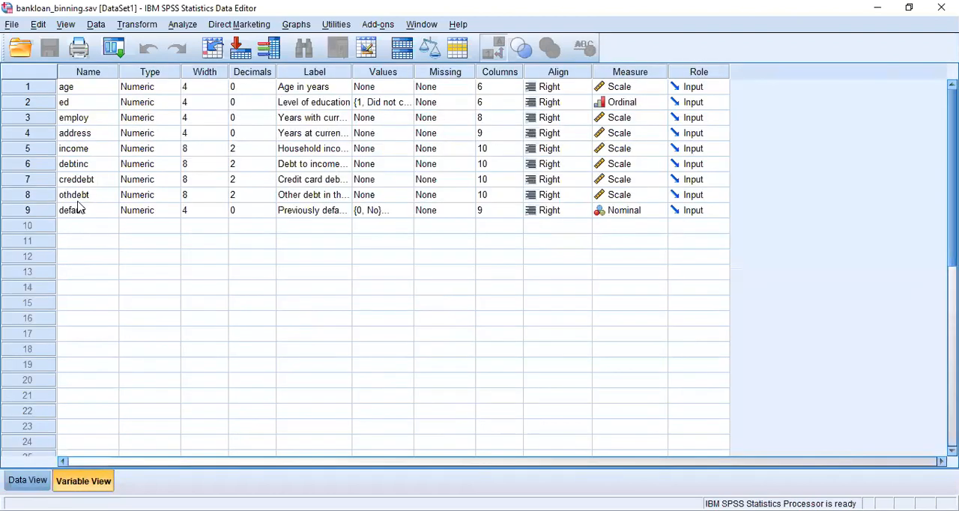
{"action": "left_click", "coordinate": [324, 90]}
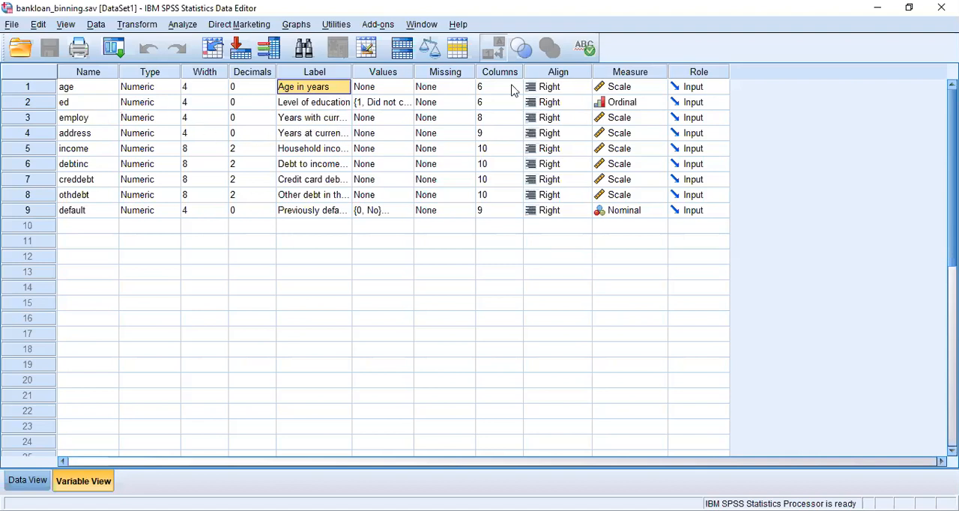
{"action": "left_click", "coordinate": [396, 105]}
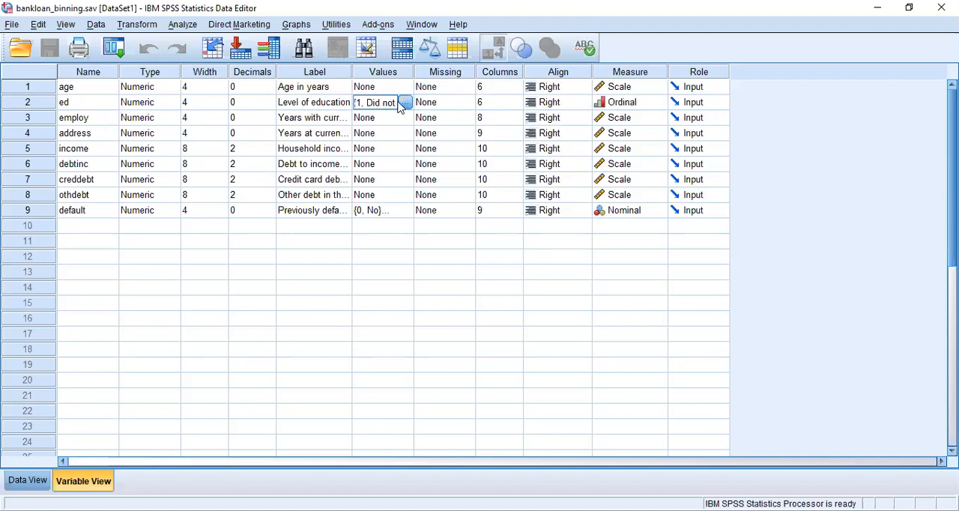
{"action": "left_click", "coordinate": [404, 102]}
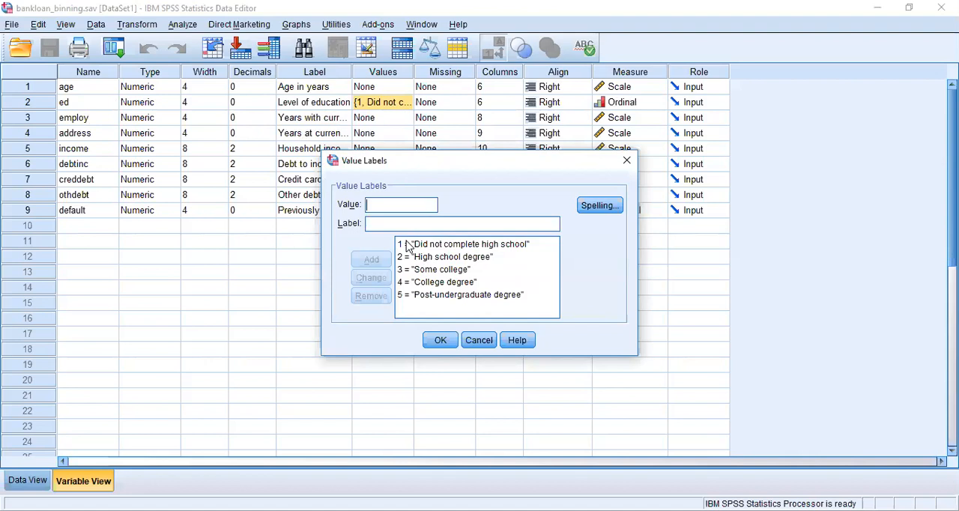
{"action": "left_click", "coordinate": [446, 342]}
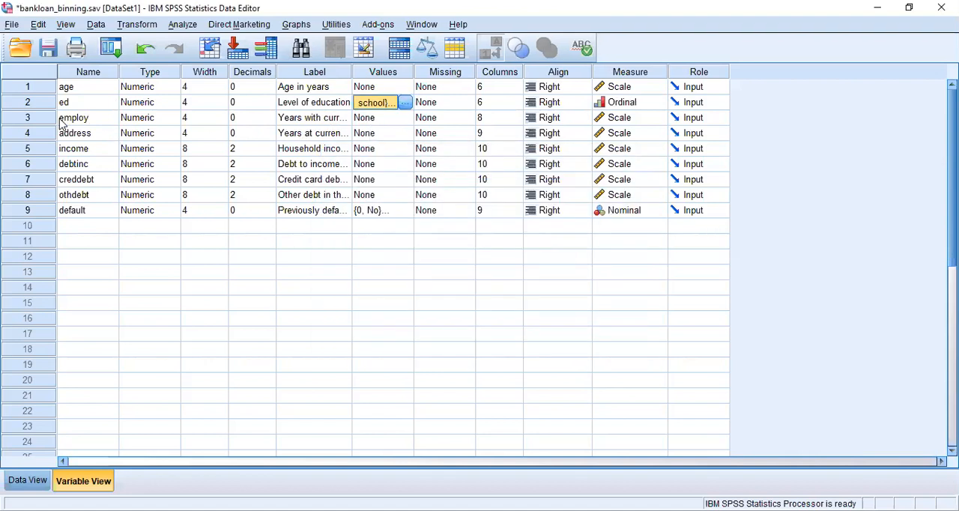
Review the descriptive labels of the employ, address and income variables
{"action": "left_click", "coordinate": [298, 126]}
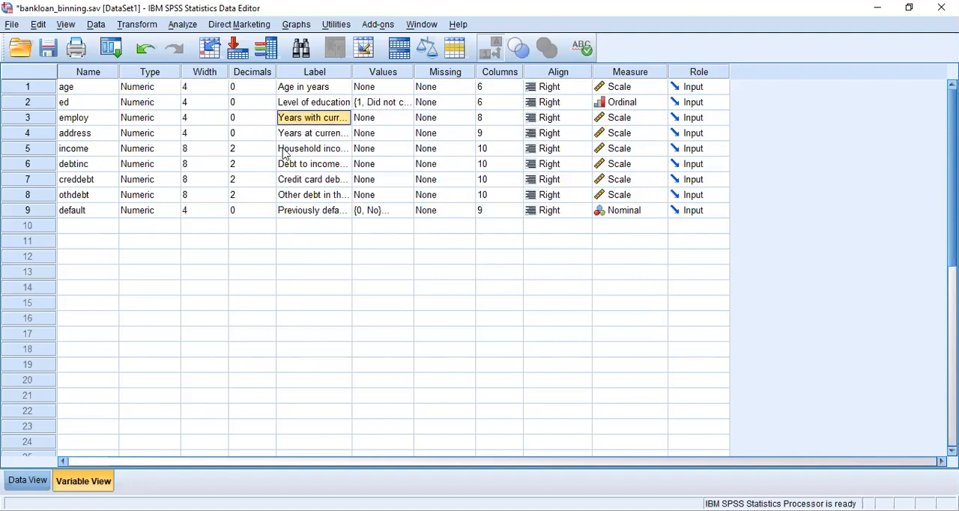
{"action": "left_click", "coordinate": [337, 134]}
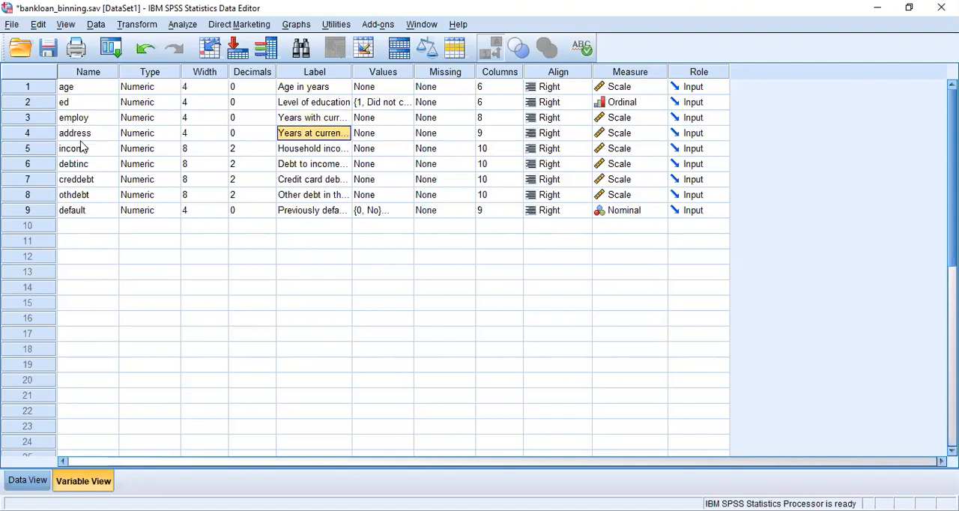
{"action": "left_click", "coordinate": [338, 148]}
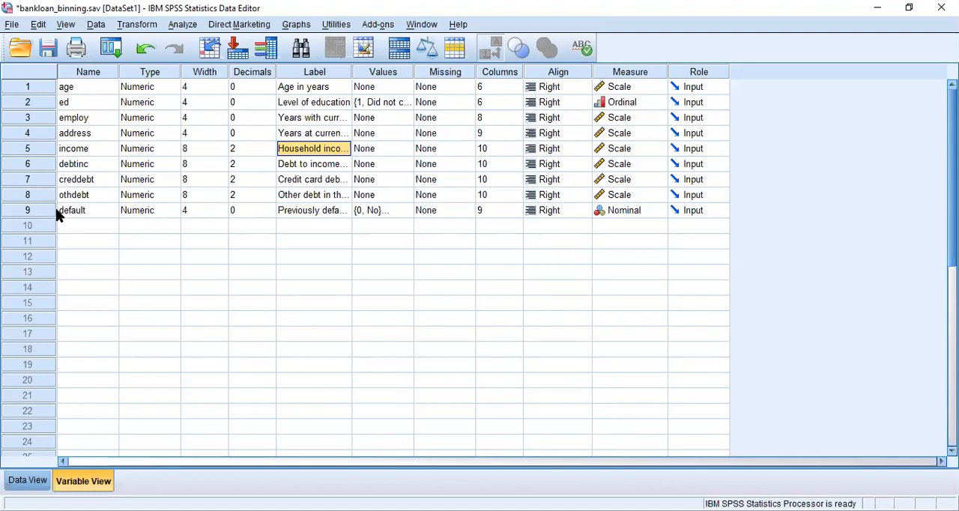
Review the default variable's label, value labels and measurement level without changing them
{"action": "left_click", "coordinate": [90, 211]}
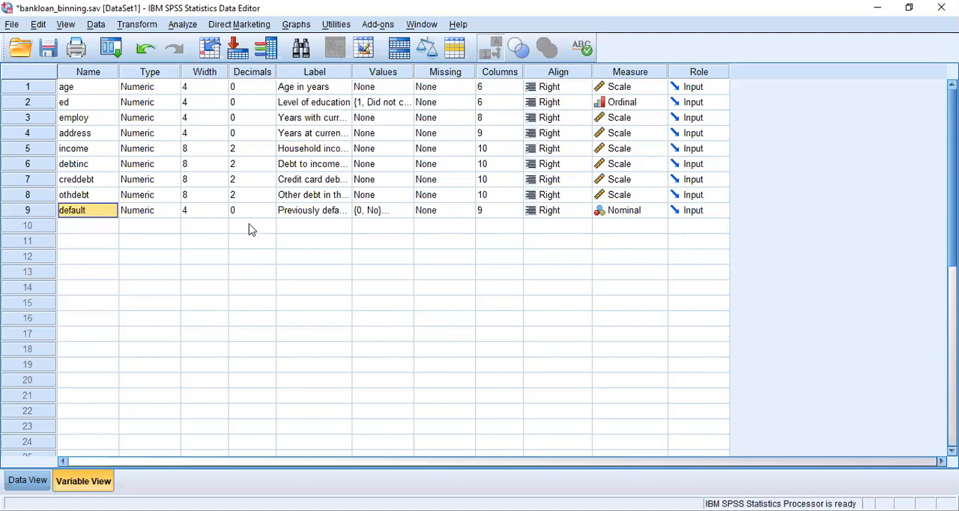
{"action": "left_click", "coordinate": [312, 212]}
{"action": "left_click", "coordinate": [382, 213]}
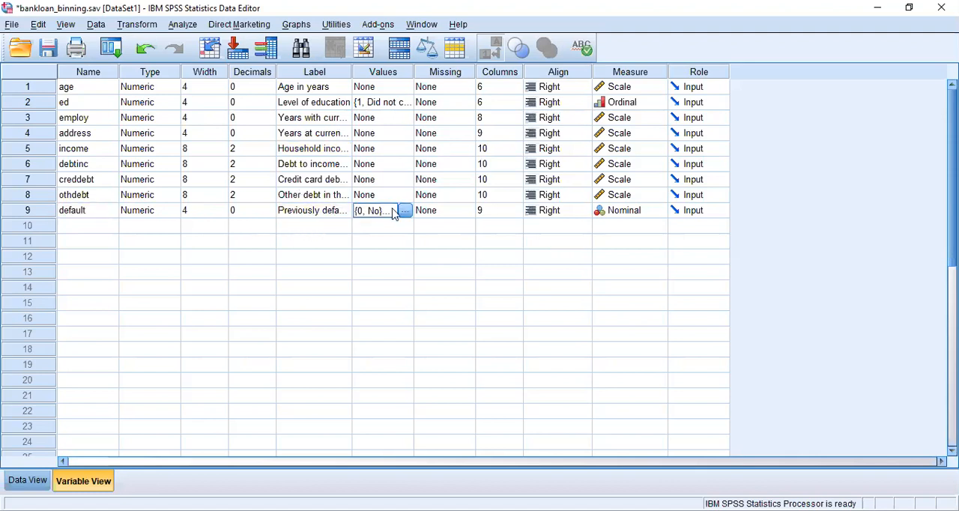
{"action": "left_click", "coordinate": [405, 212]}
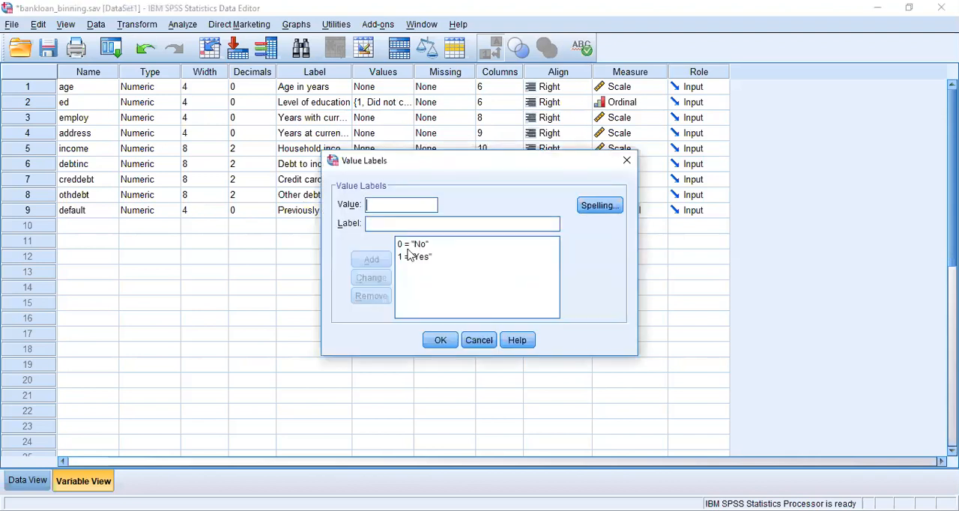
{"action": "left_click", "coordinate": [441, 341]}
{"action": "left_click", "coordinate": [624, 214]}
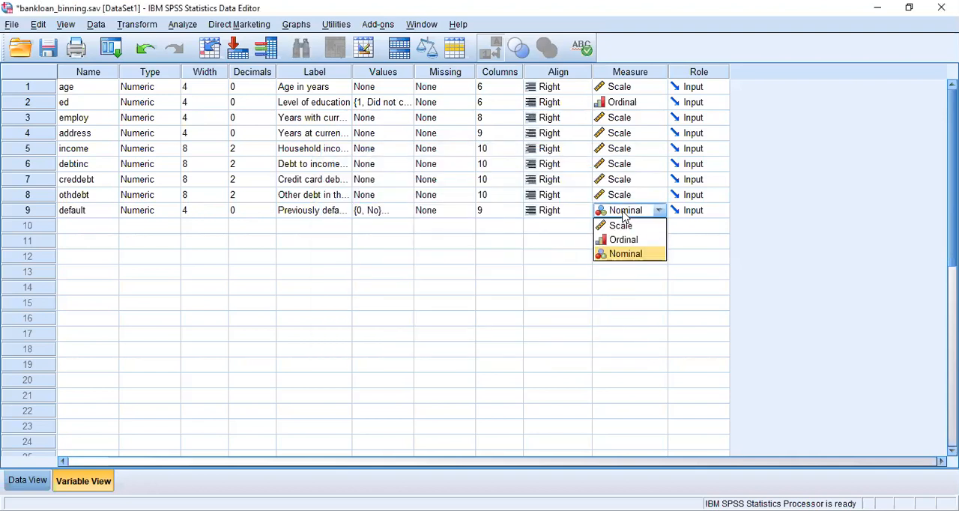
{"action": "left_click", "coordinate": [624, 215]}
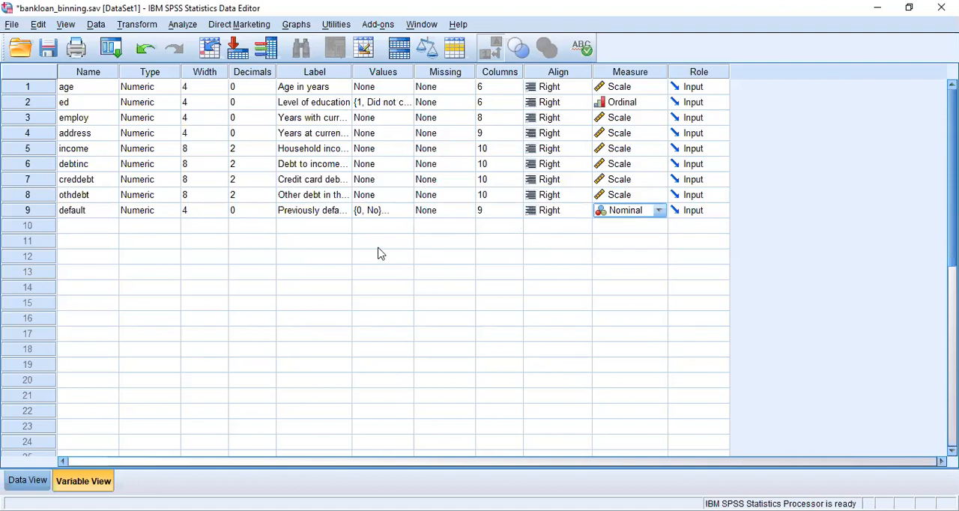
{"action": "left_click", "coordinate": [352, 248]}
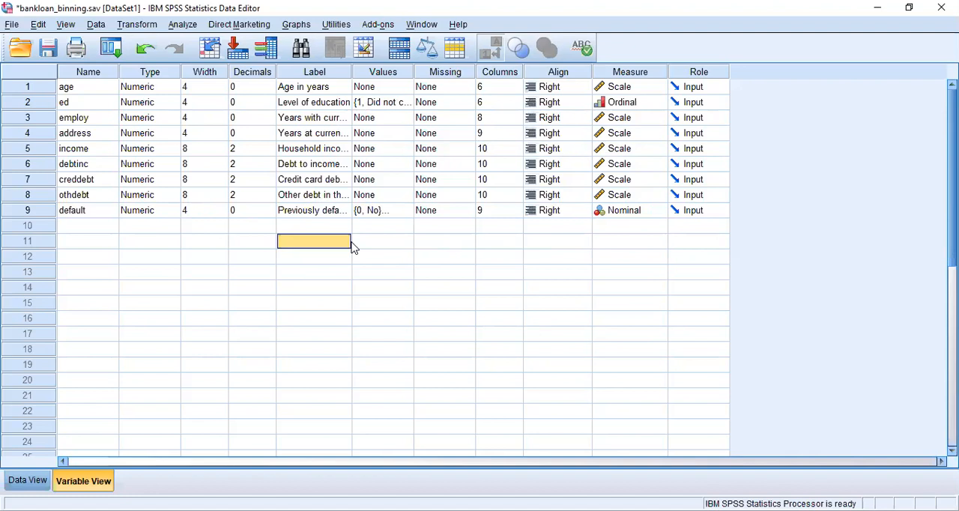
Examine the income and age entries in the variable list
{"action": "left_click", "coordinate": [88, 150]}
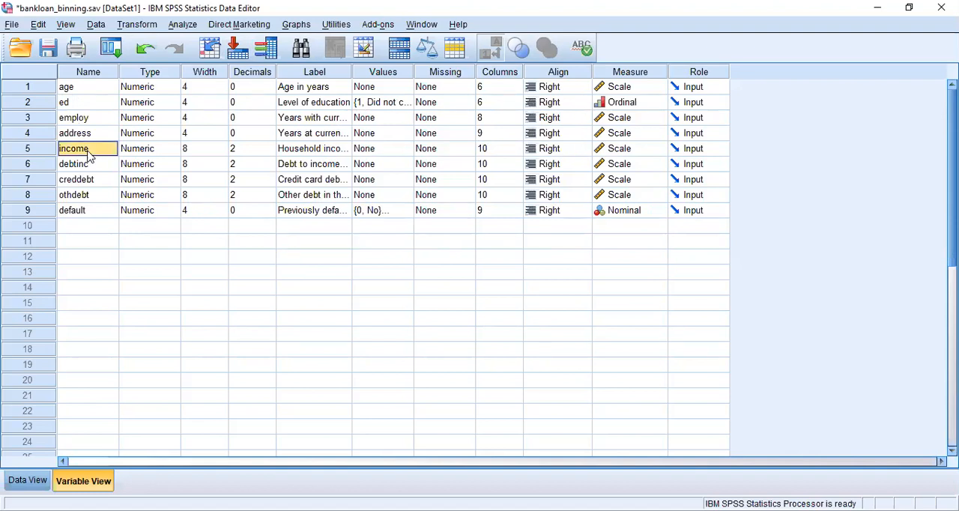
{"action": "left_click", "coordinate": [77, 91]}
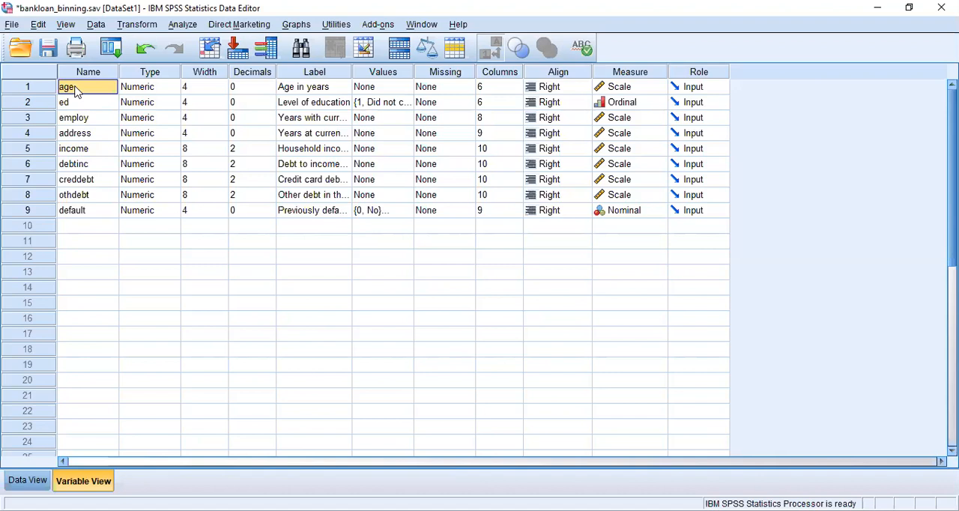
{"action": "left_click", "coordinate": [74, 151]}
{"action": "left_click", "coordinate": [71, 89]}
Return to the data grid and highlight the income, age and employ columns together
{"action": "left_click", "coordinate": [28, 480]}
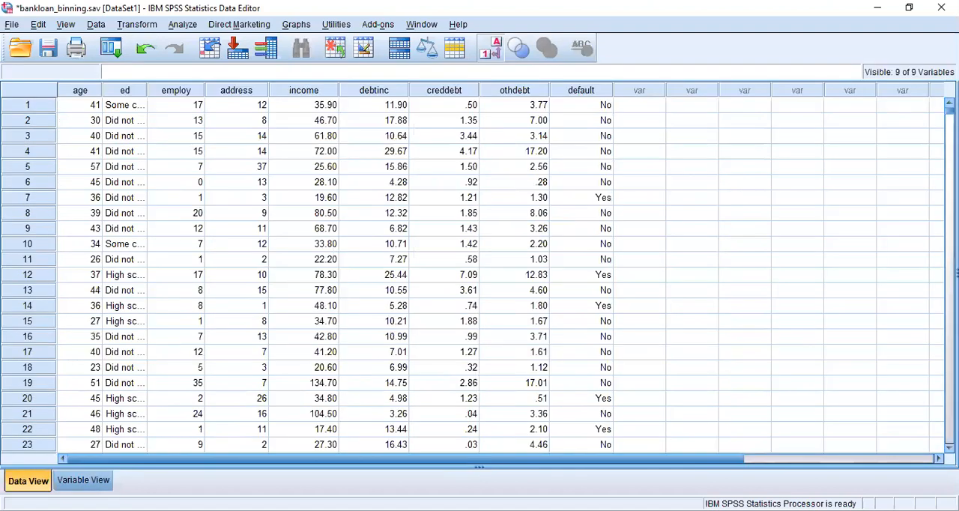
{"action": "left_click", "coordinate": [305, 90]}
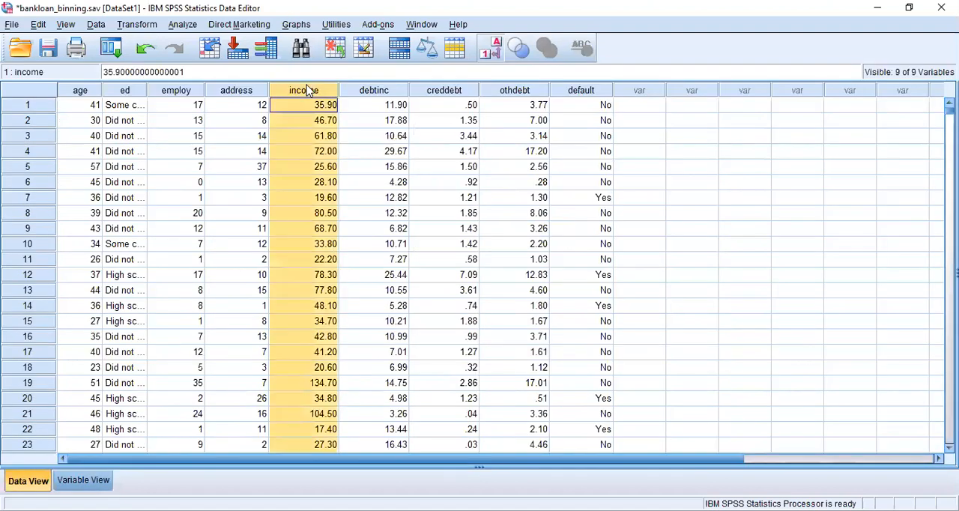
{"action": "left_click", "coordinate": [81, 91], "text": "ctrl"}
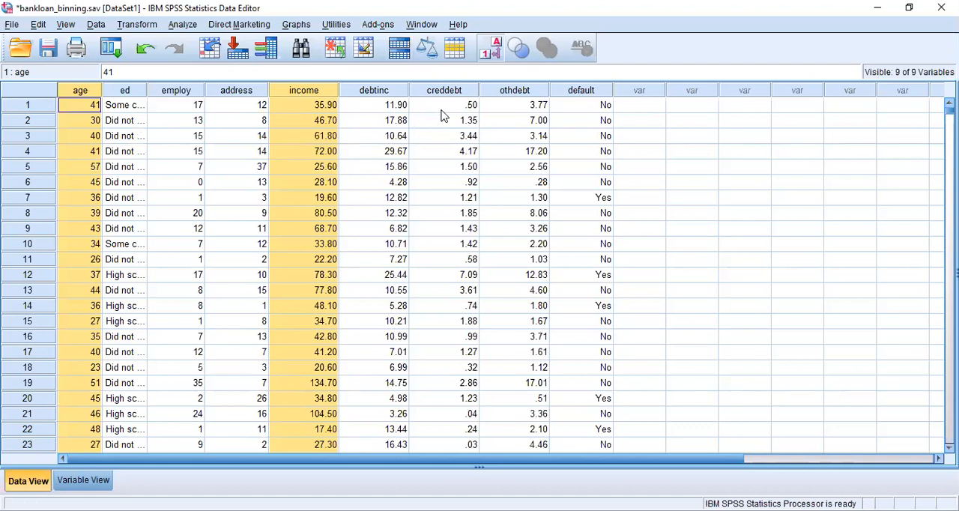
{"action": "left_click", "coordinate": [190, 90]}
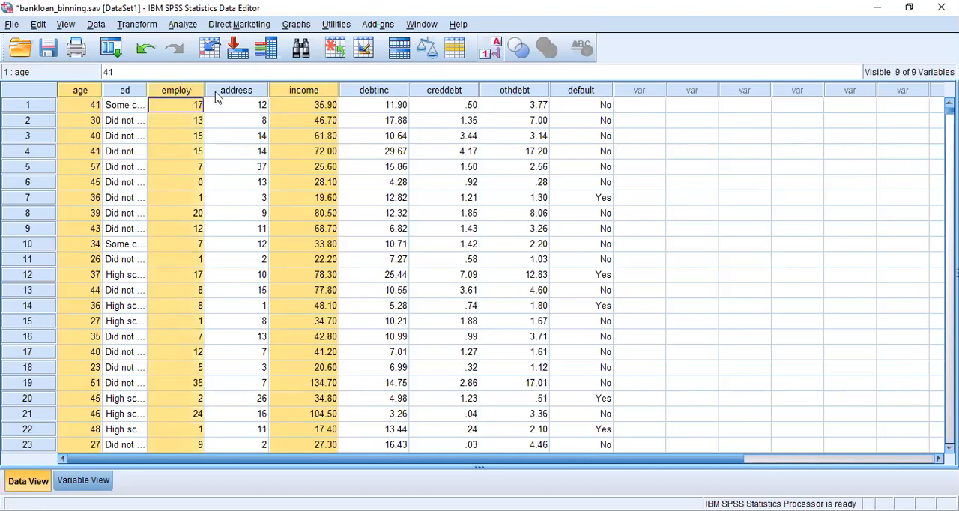
Highlight only the income and age columns in the data grid, leaving employ out of the selection
{"action": "left_click", "coordinate": [168, 98]}
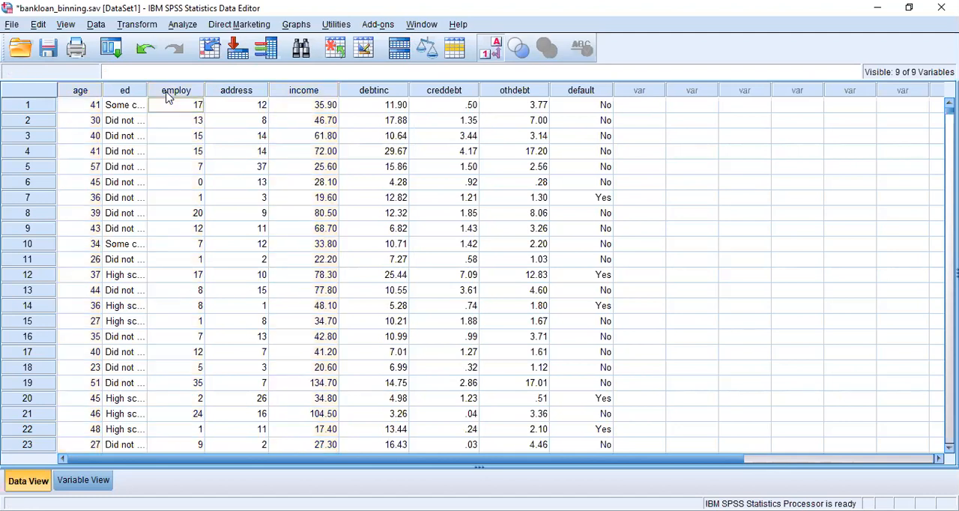
{"action": "left_click", "coordinate": [293, 92]}
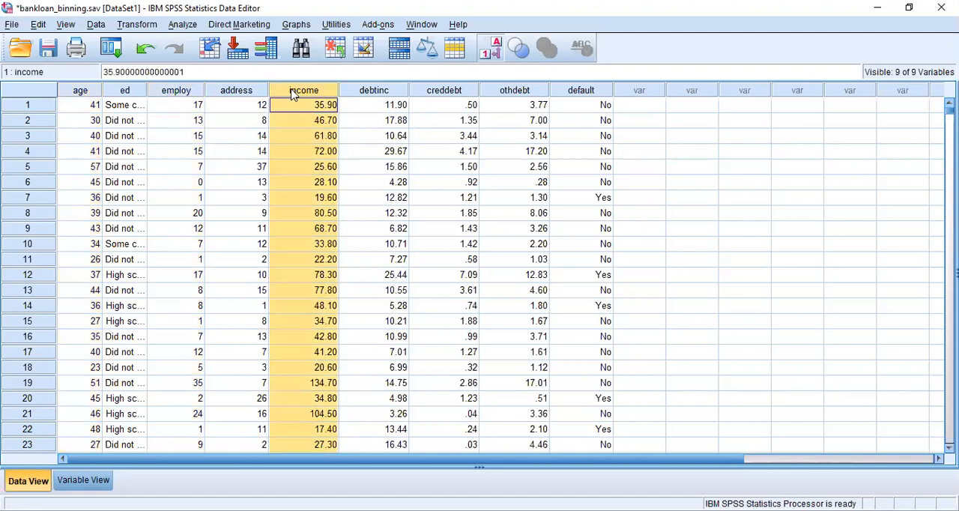
{"action": "left_click", "coordinate": [79, 93], "text": "ctrl"}
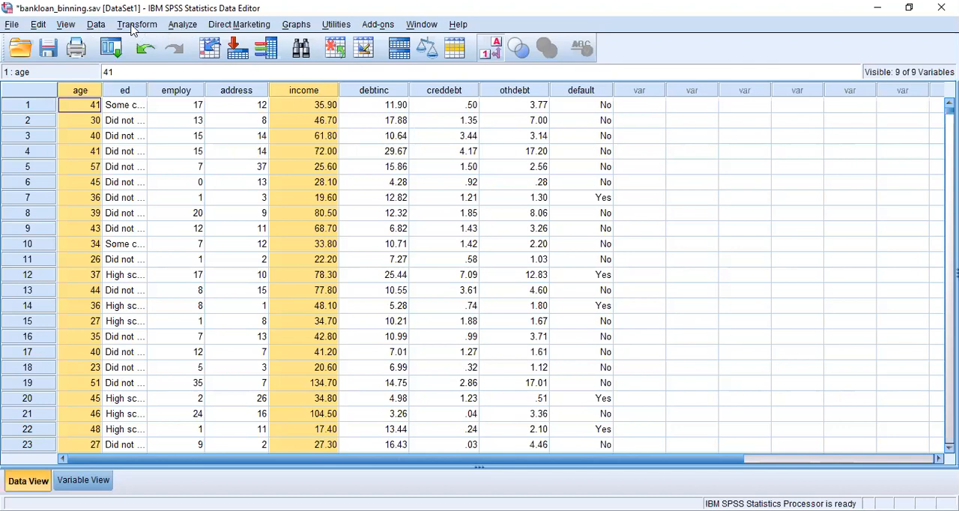
Start a Linear Regression analysis and assign household income in thousands as the dependent variable
{"action": "left_click", "coordinate": [183, 24]}
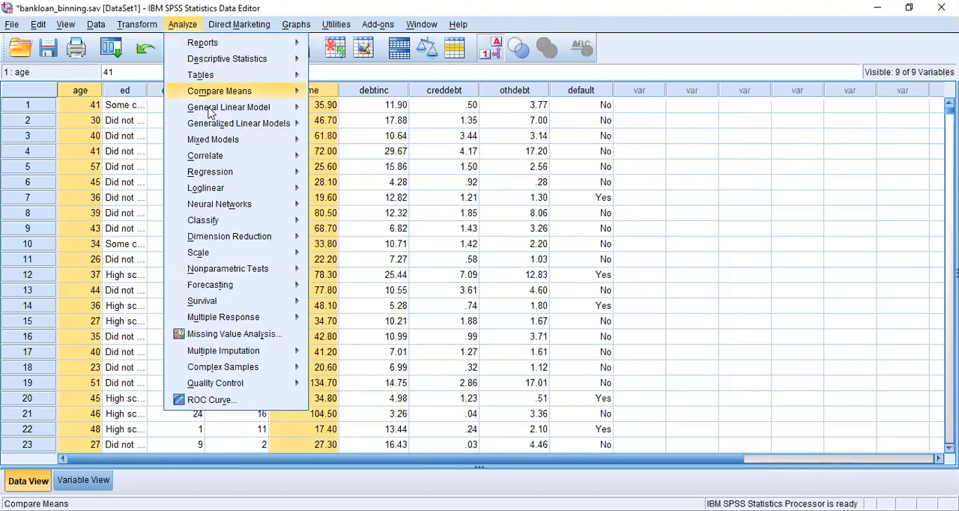
{"action": "mouse_move", "coordinate": [222, 173]}
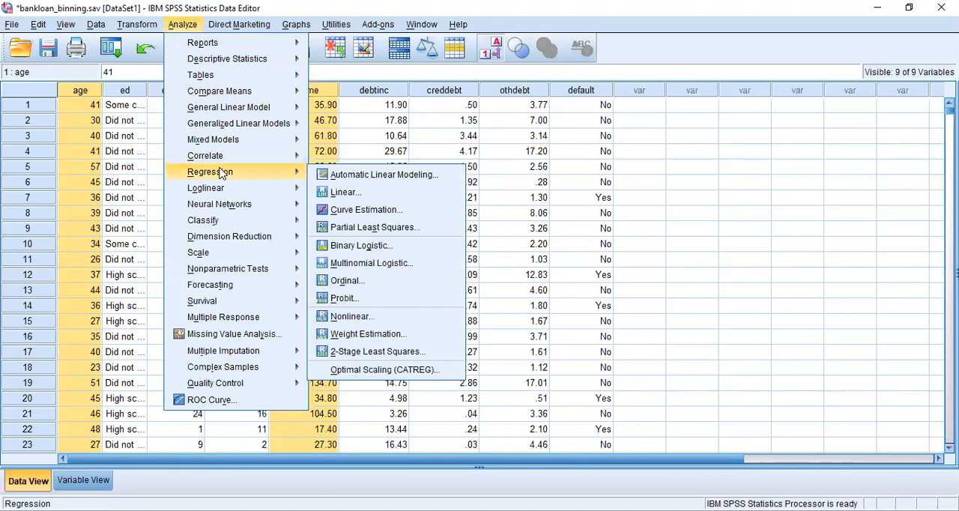
{"action": "left_click", "coordinate": [342, 192]}
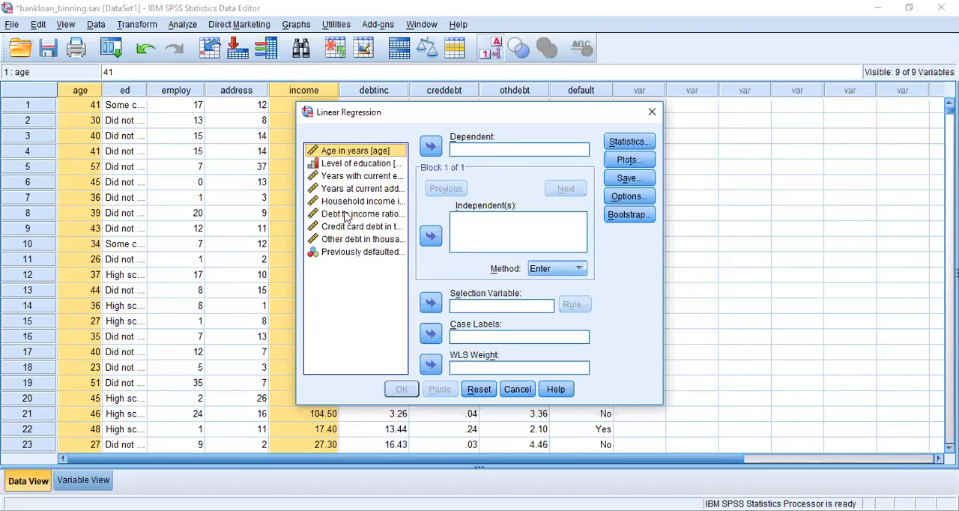
{"action": "left_click", "coordinate": [352, 191]}
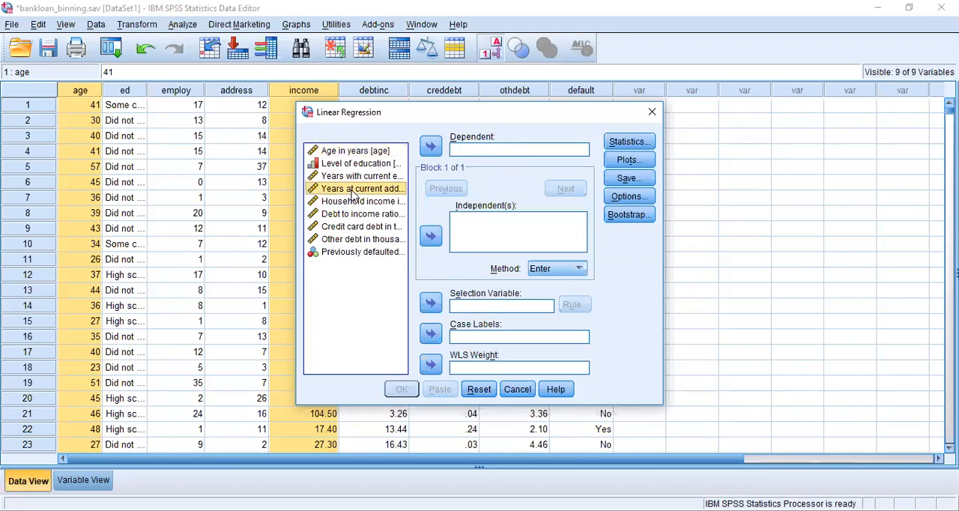
{"action": "left_click", "coordinate": [355, 201]}
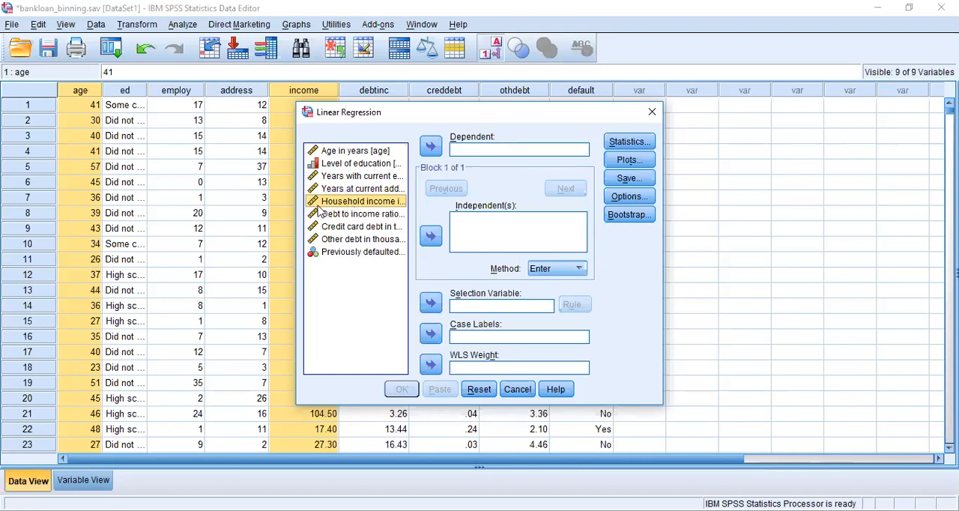
{"action": "left_click", "coordinate": [432, 147]}
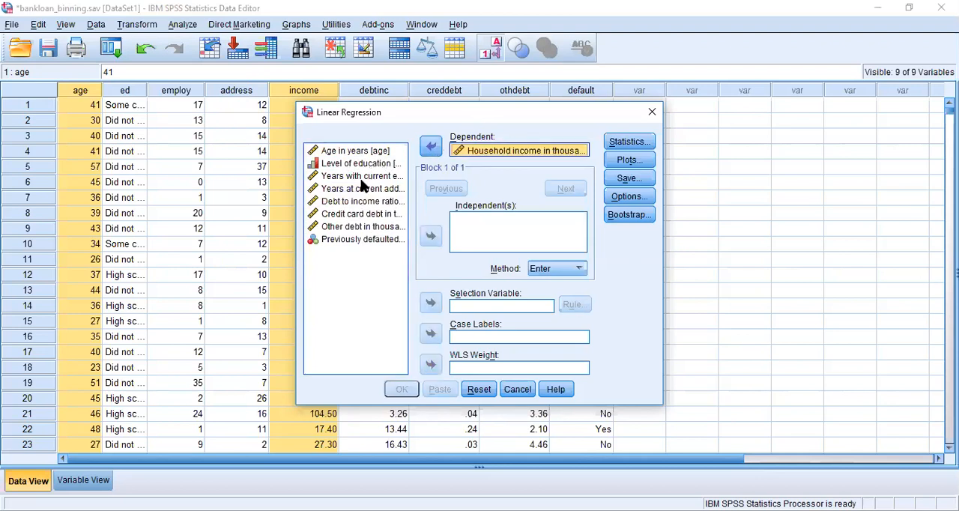
Add Age in years as the independent variable of the linear regression
{"action": "left_click", "coordinate": [338, 194]}
{"action": "left_click", "coordinate": [338, 202]}
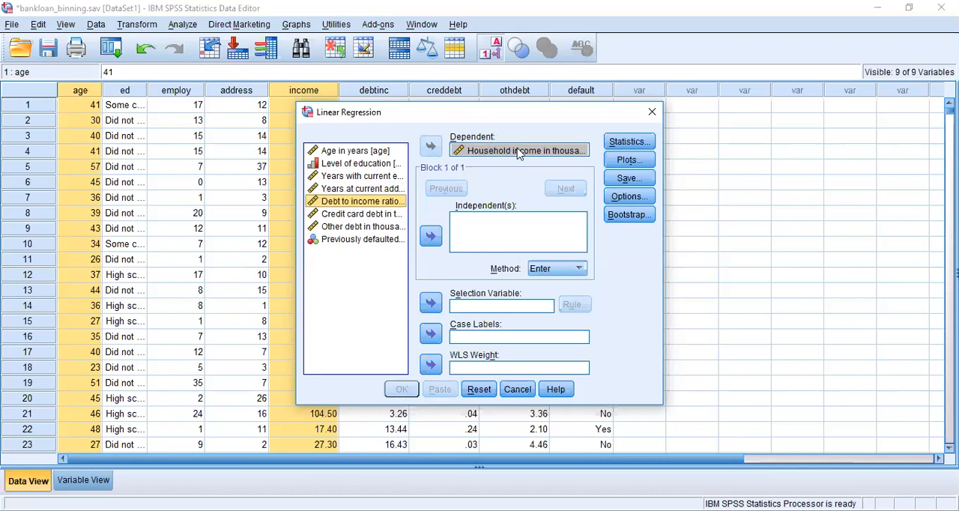
{"action": "left_click", "coordinate": [377, 153]}
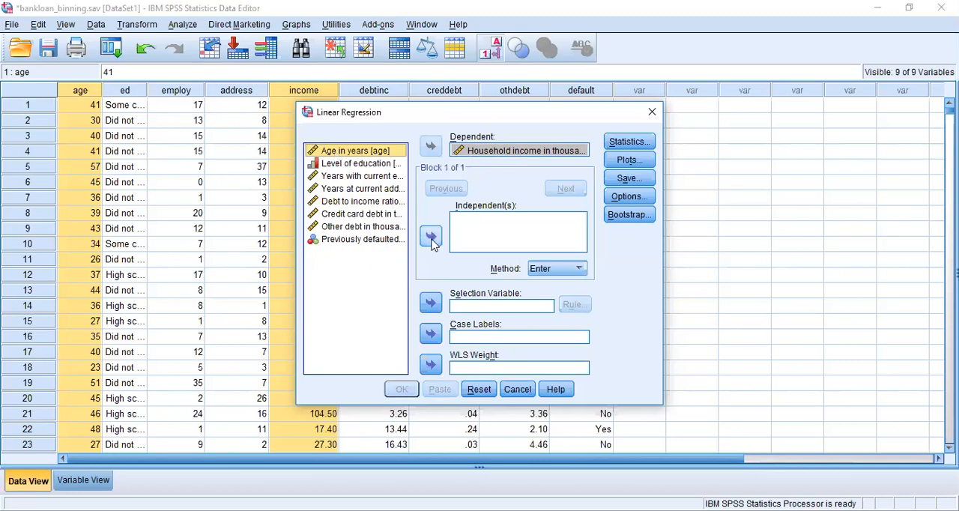
{"action": "left_click", "coordinate": [431, 237]}
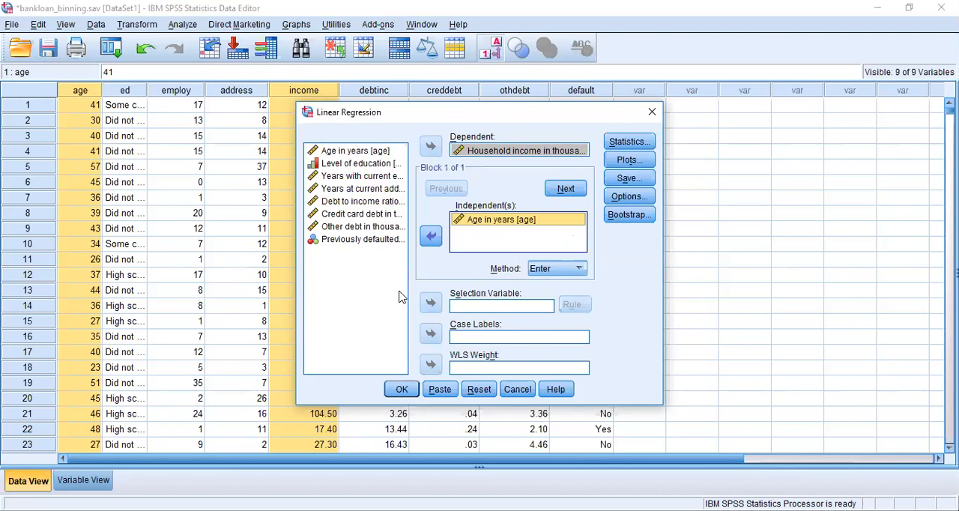
Include the Durbin-Watson residual statistic in the linear regression and run the analysis
{"action": "left_click", "coordinate": [626, 143]}
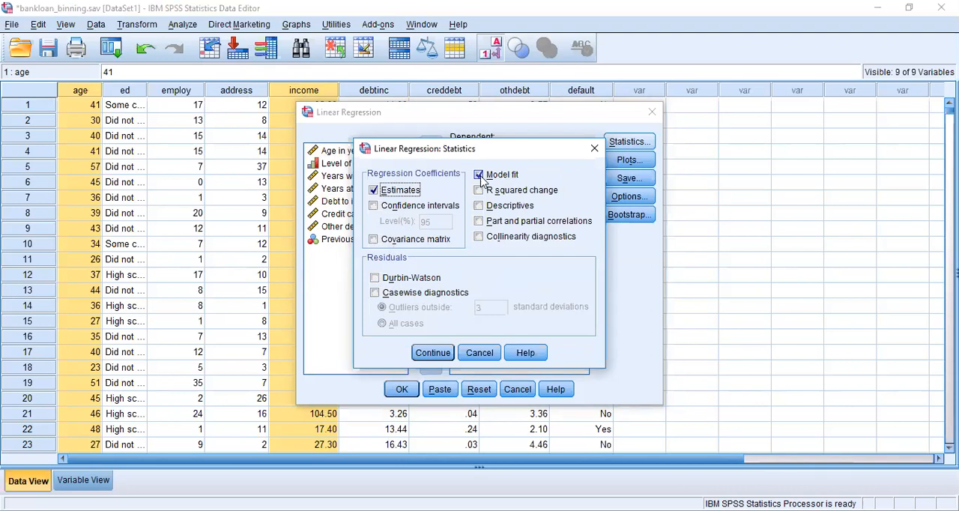
{"action": "left_click", "coordinate": [375, 279]}
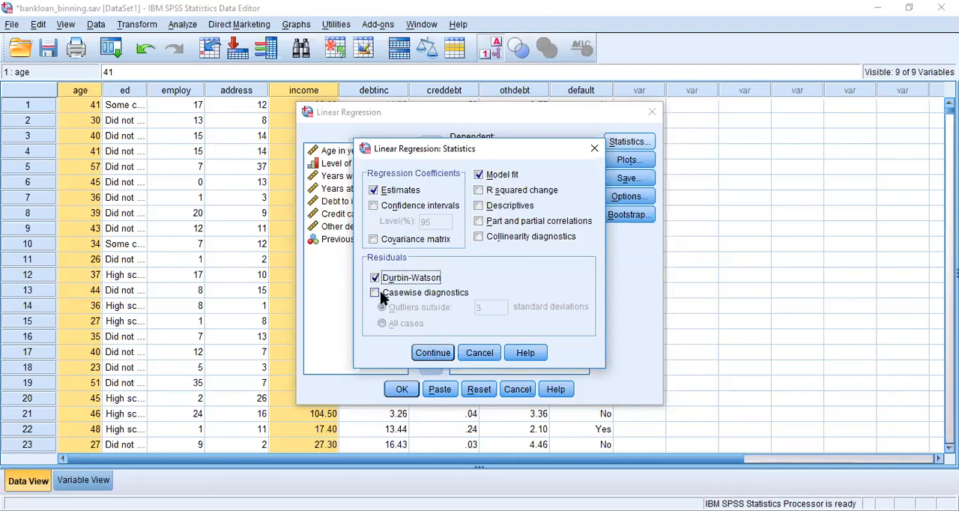
{"action": "left_click", "coordinate": [428, 355]}
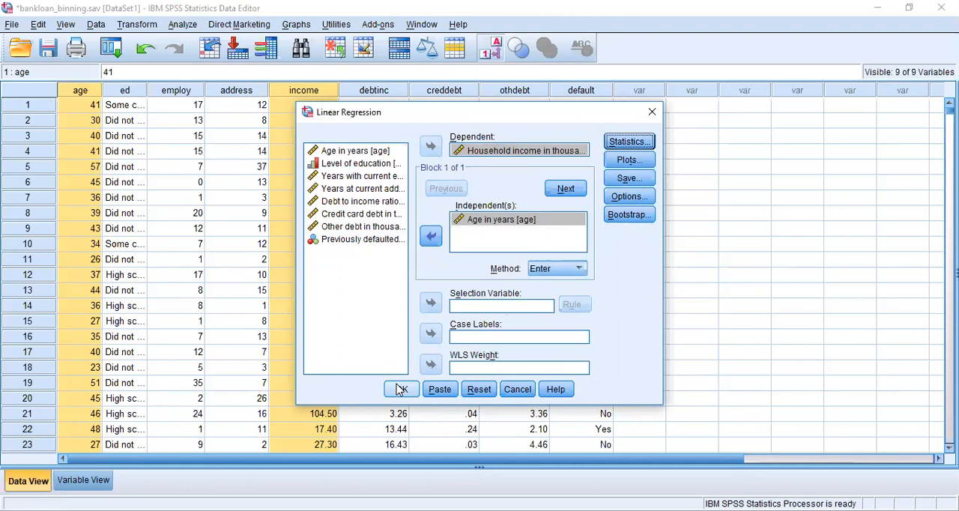
{"action": "left_click", "coordinate": [401, 388]}
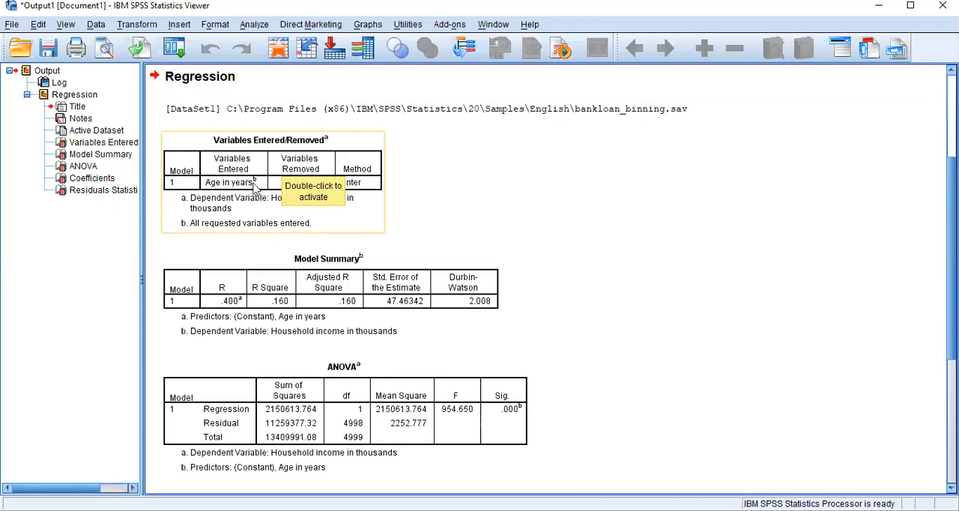
Examine the Variables Entered/Removed, Model Summary and ANOVA tables in the regression output
{"action": "left_click", "coordinate": [204, 185]}
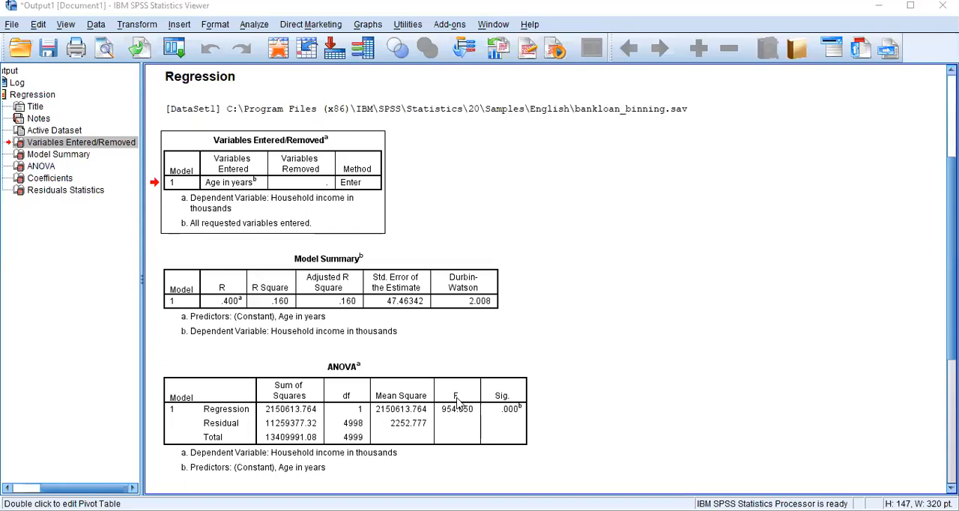
{"action": "left_click", "coordinate": [304, 214]}
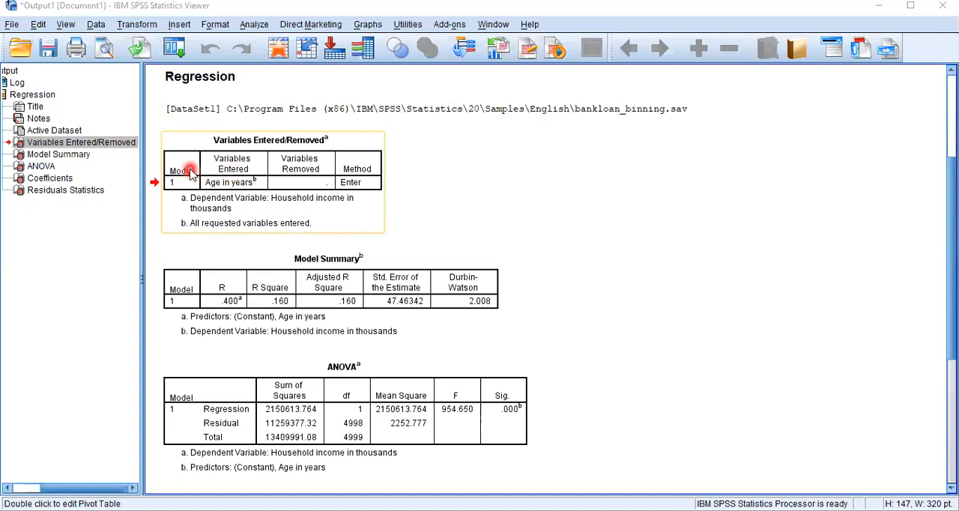
{"action": "left_click", "coordinate": [178, 279]}
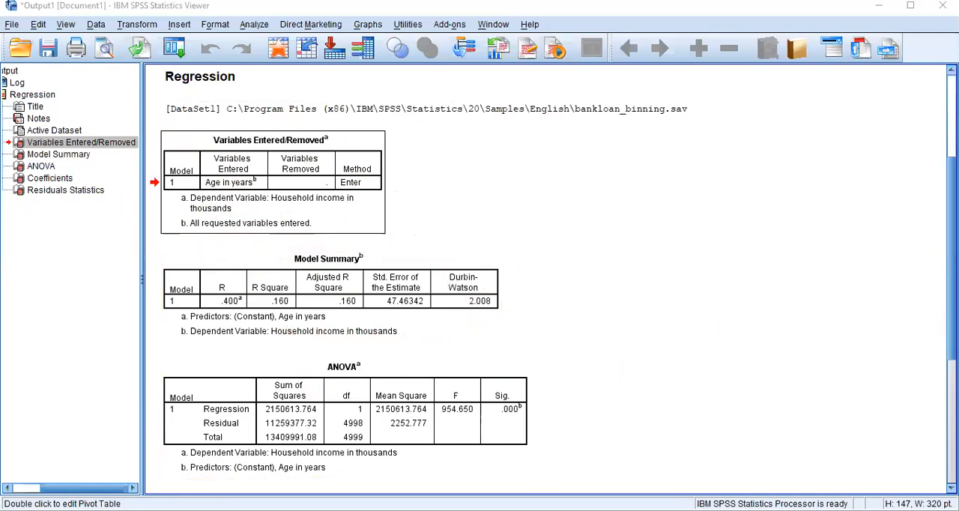
{"action": "scroll", "coordinate": [395, 202], "scroll_direction": "down", "scroll_amount": 5}
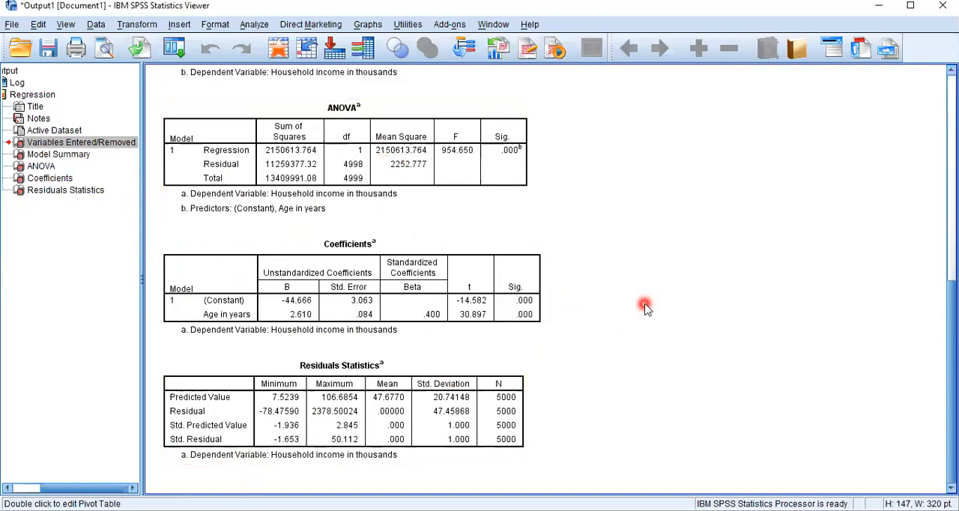
{"action": "scroll", "coordinate": [645, 307], "scroll_direction": "up", "scroll_amount": 5}
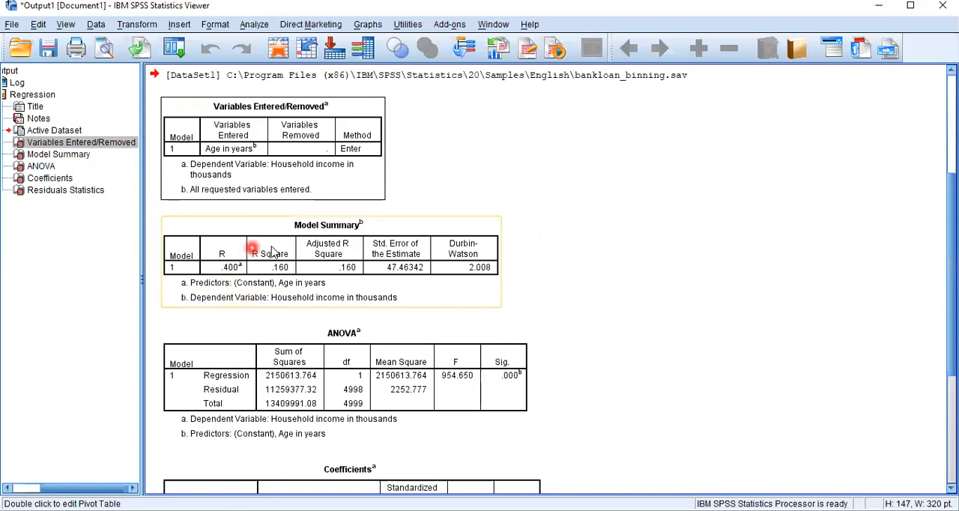
{"action": "left_click", "coordinate": [746, 303]}
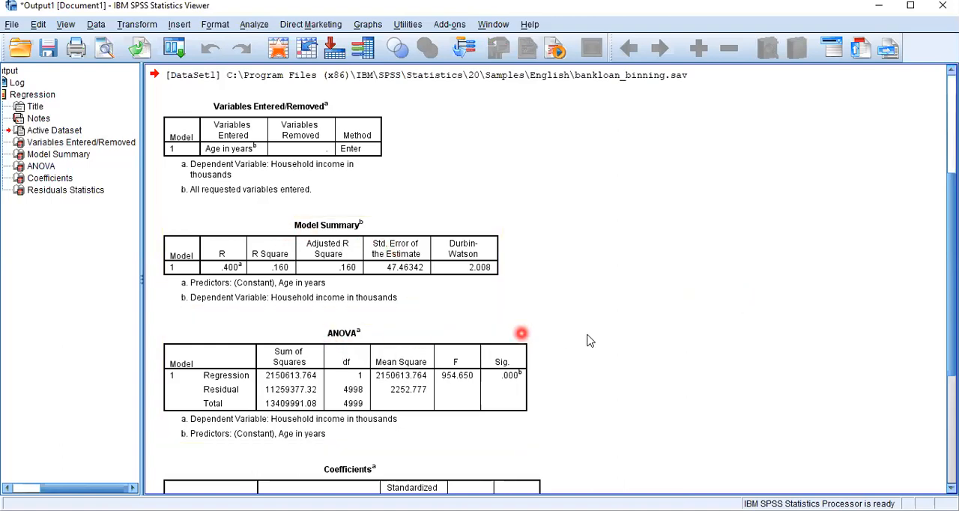
{"action": "mouse_move", "coordinate": [950, 239]}
{"action": "left_mouse_down"}
{"action": "mouse_move", "coordinate": [950, 271]}
{"action": "mouse_move", "coordinate": [950, 231]}
{"action": "left_mouse_up"}
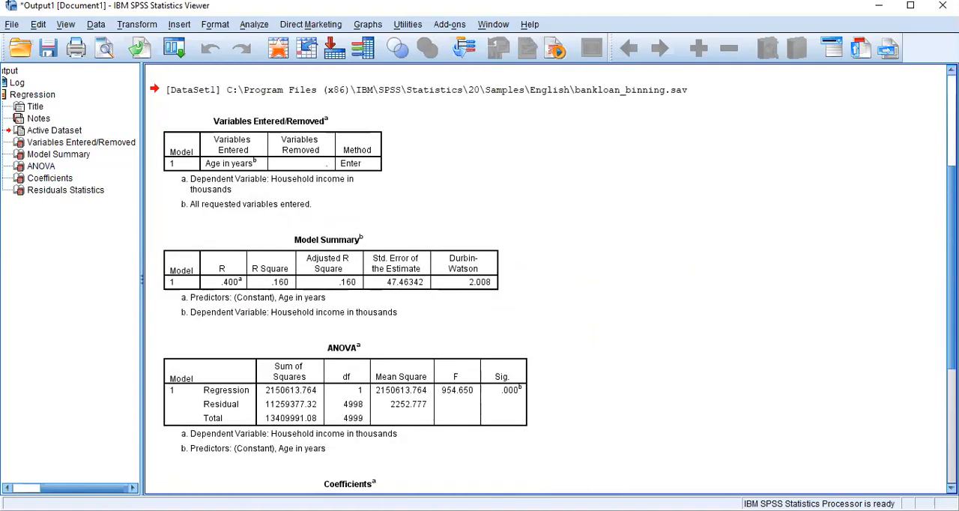
{"action": "scroll", "coordinate": [411, 290], "scroll_direction": "down", "scroll_amount": 3}
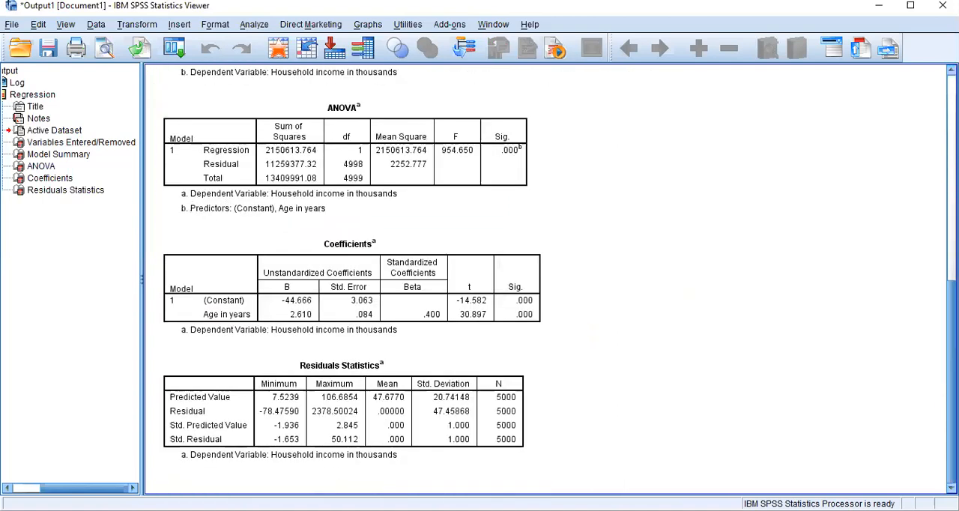
Examine the constant and age rows of the Coefficients table, including the unstandardized coefficients and significance
{"action": "left_click", "coordinate": [359, 261]}
{"action": "left_click", "coordinate": [398, 216]}
{"action": "left_click", "coordinate": [264, 298]}
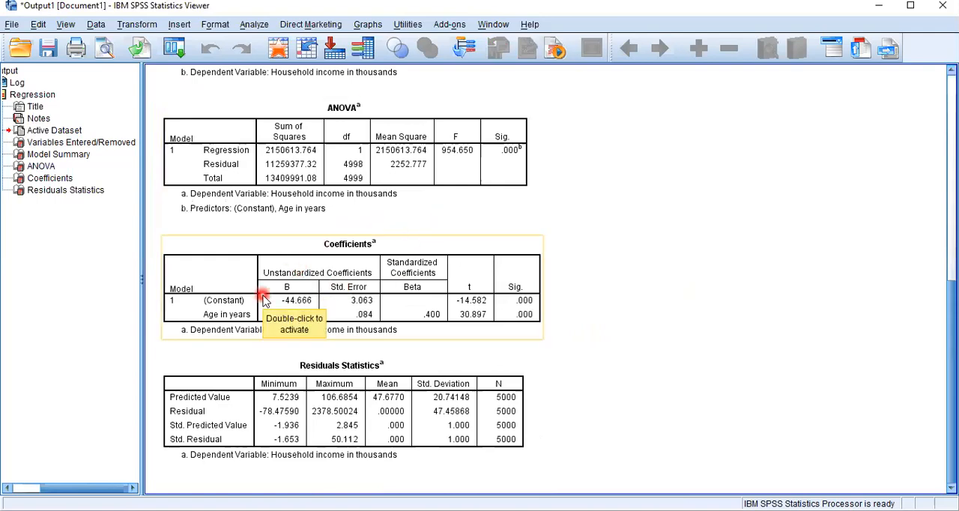
{"action": "left_click", "coordinate": [430, 360]}
{"action": "left_click", "coordinate": [618, 300]}
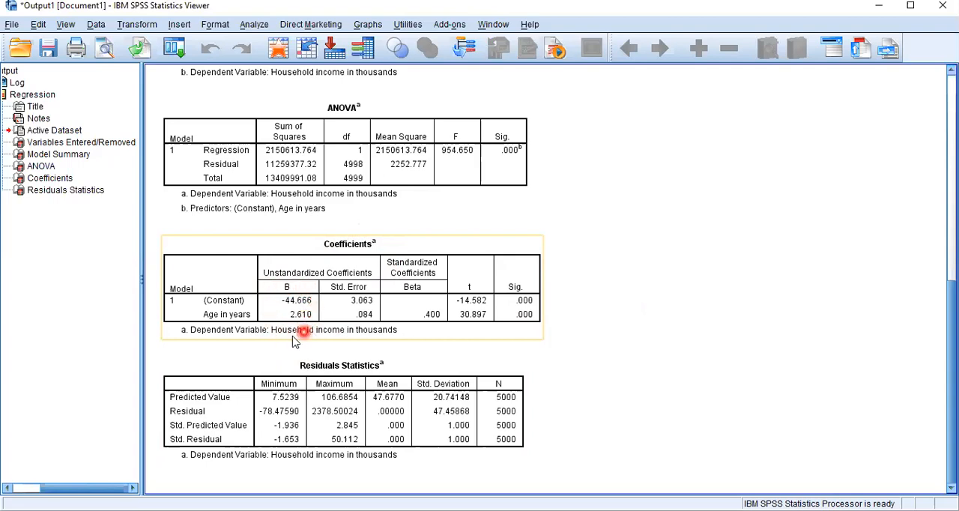
{"action": "left_click", "coordinate": [268, 344]}
{"action": "left_click", "coordinate": [255, 321]}
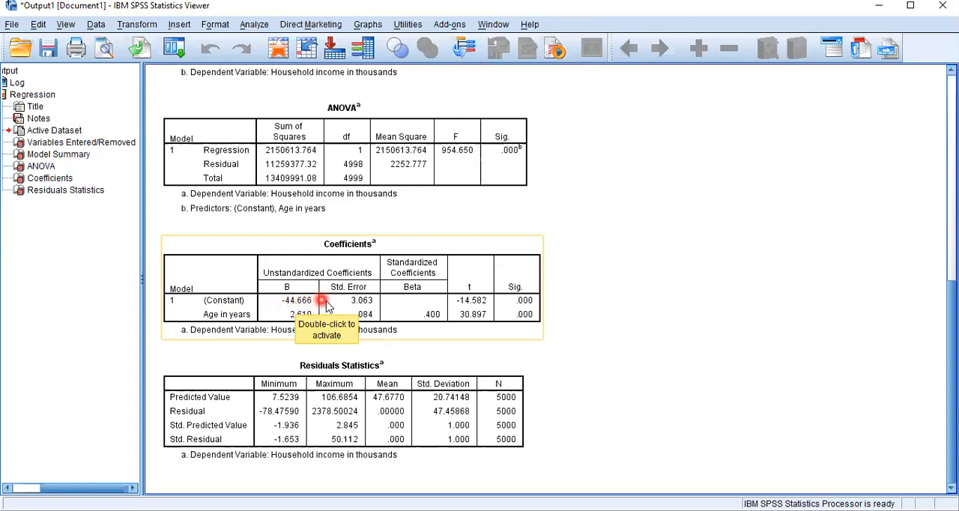
{"action": "left_click", "coordinate": [426, 346]}
{"action": "left_click", "coordinate": [520, 332]}
{"action": "left_click", "coordinate": [572, 327]}
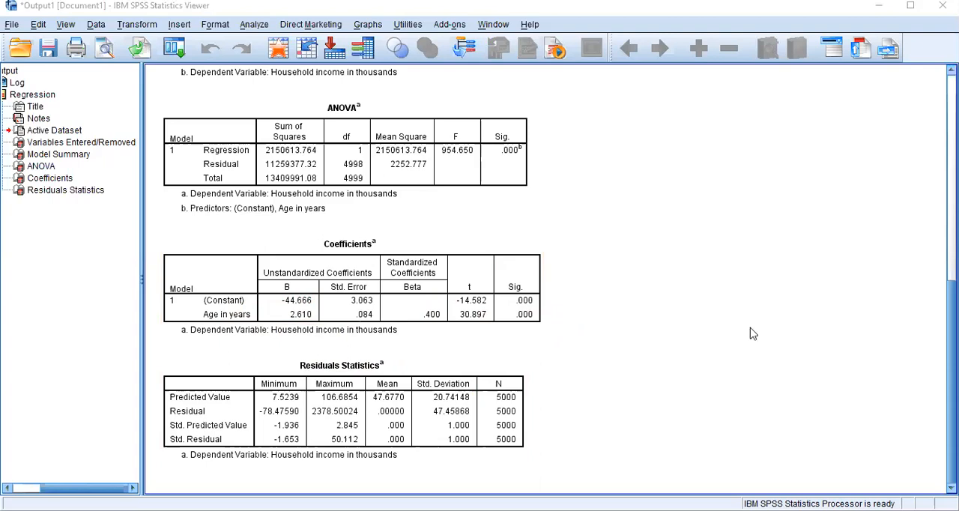
{"action": "left_click", "coordinate": [331, 316]}
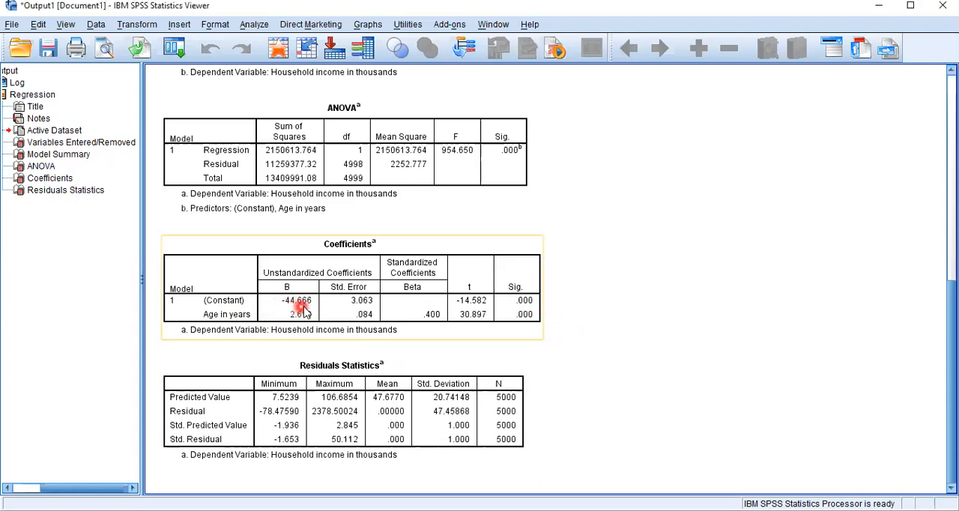
{"action": "left_click", "coordinate": [408, 367]}
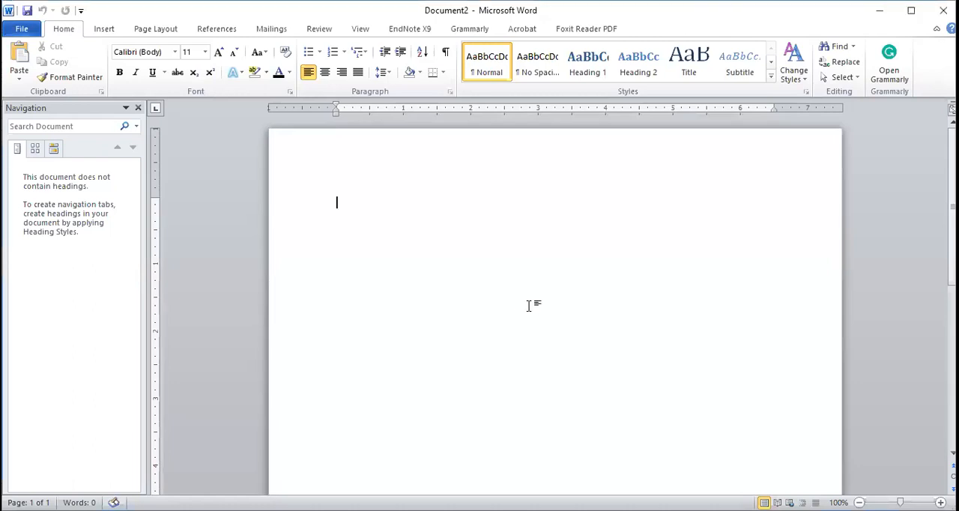
In Microsoft Word, paste the Coefficients table into the blank document and write the equation Y=-44.66+2.610x beneath it
{"action": "key", "text": "ctrl+v"}
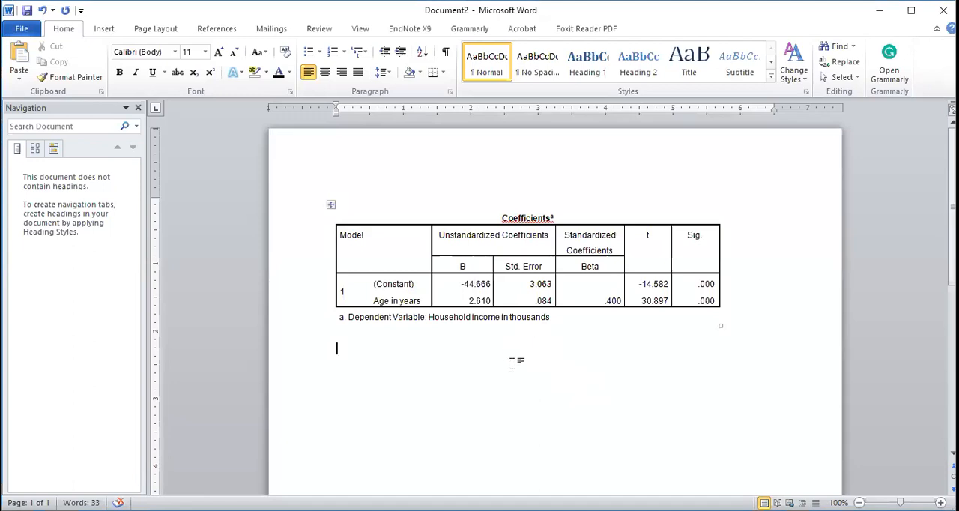
{"action": "type", "text": "Y=-44.66+2."}
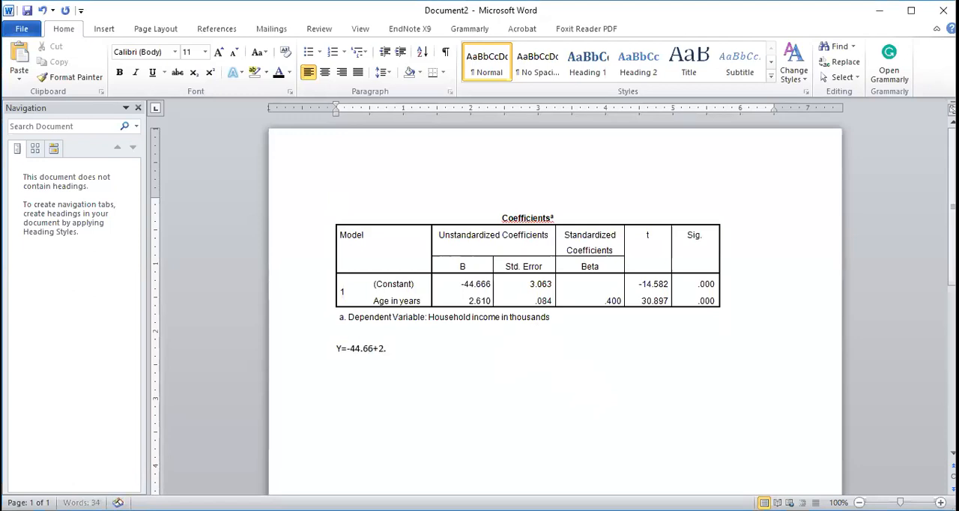
{"action": "type", "text": "610"}
{"action": "type", "text": "x"}
Define the variables below the equation as "Where, y= Household Income" and "X= age in year" on separate lines
{"action": "type", "text": "y"}
{"action": "key", "text": "BackSpace"}
{"action": "type", "text": "where, "}
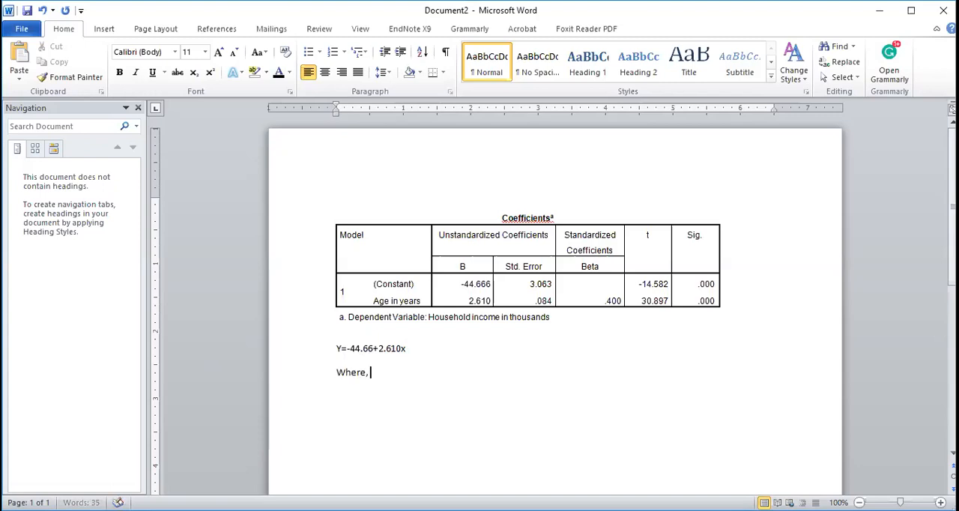
{"action": "type", "text": "y="}
{"action": "type", "text": "Household Income"}
{"action": "key", "text": "Return"}
{"action": "type", "text": "x="}
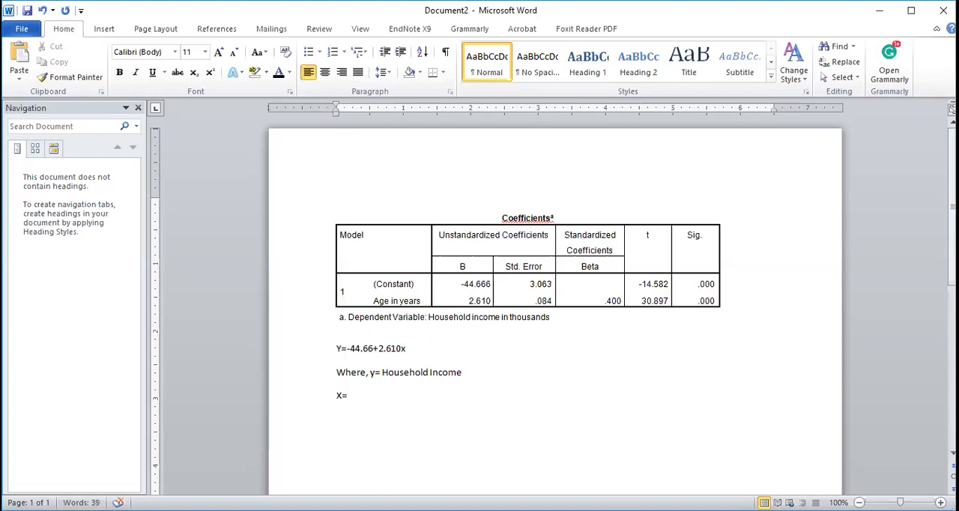
{"action": "type", "text": " age in year"}
Insert the line Y=-44.66+2.610 (50) directly below the regression equation to substitute an age of 50
{"action": "left_click", "coordinate": [467, 375]}
{"action": "key", "text": "Return"}
{"action": "type", "text": "Y=-44.66+2.61"}
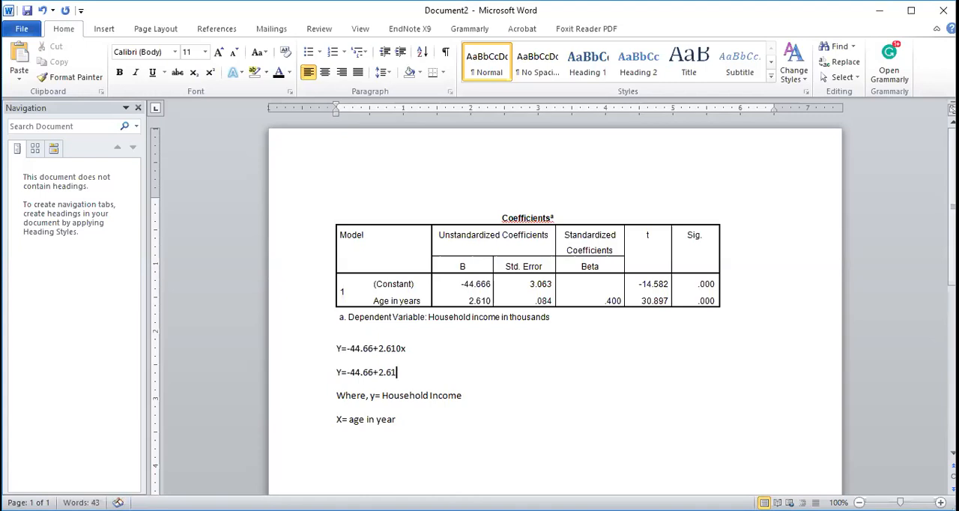
{"action": "type", "text": "0 ("}
{"action": "type", "text": "50)"}
{"action": "left_click", "coordinate": [549, 362]}
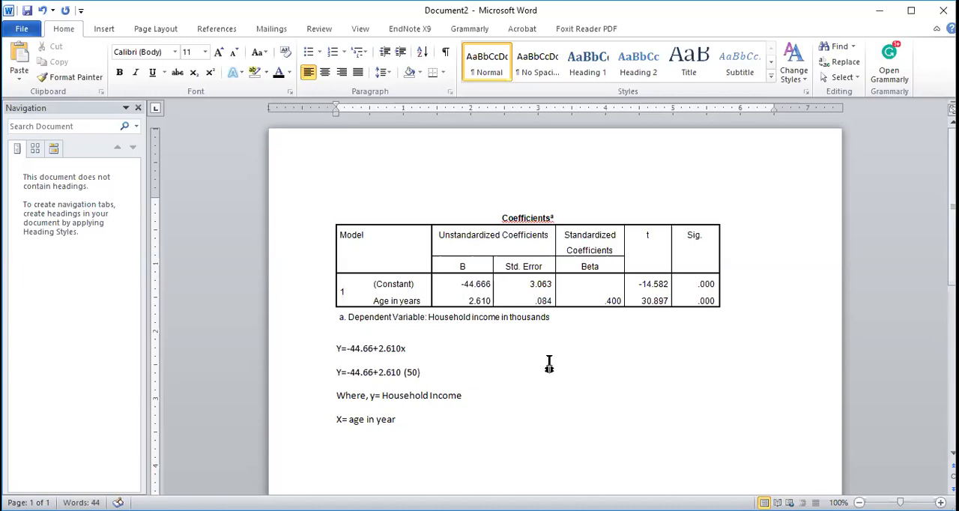